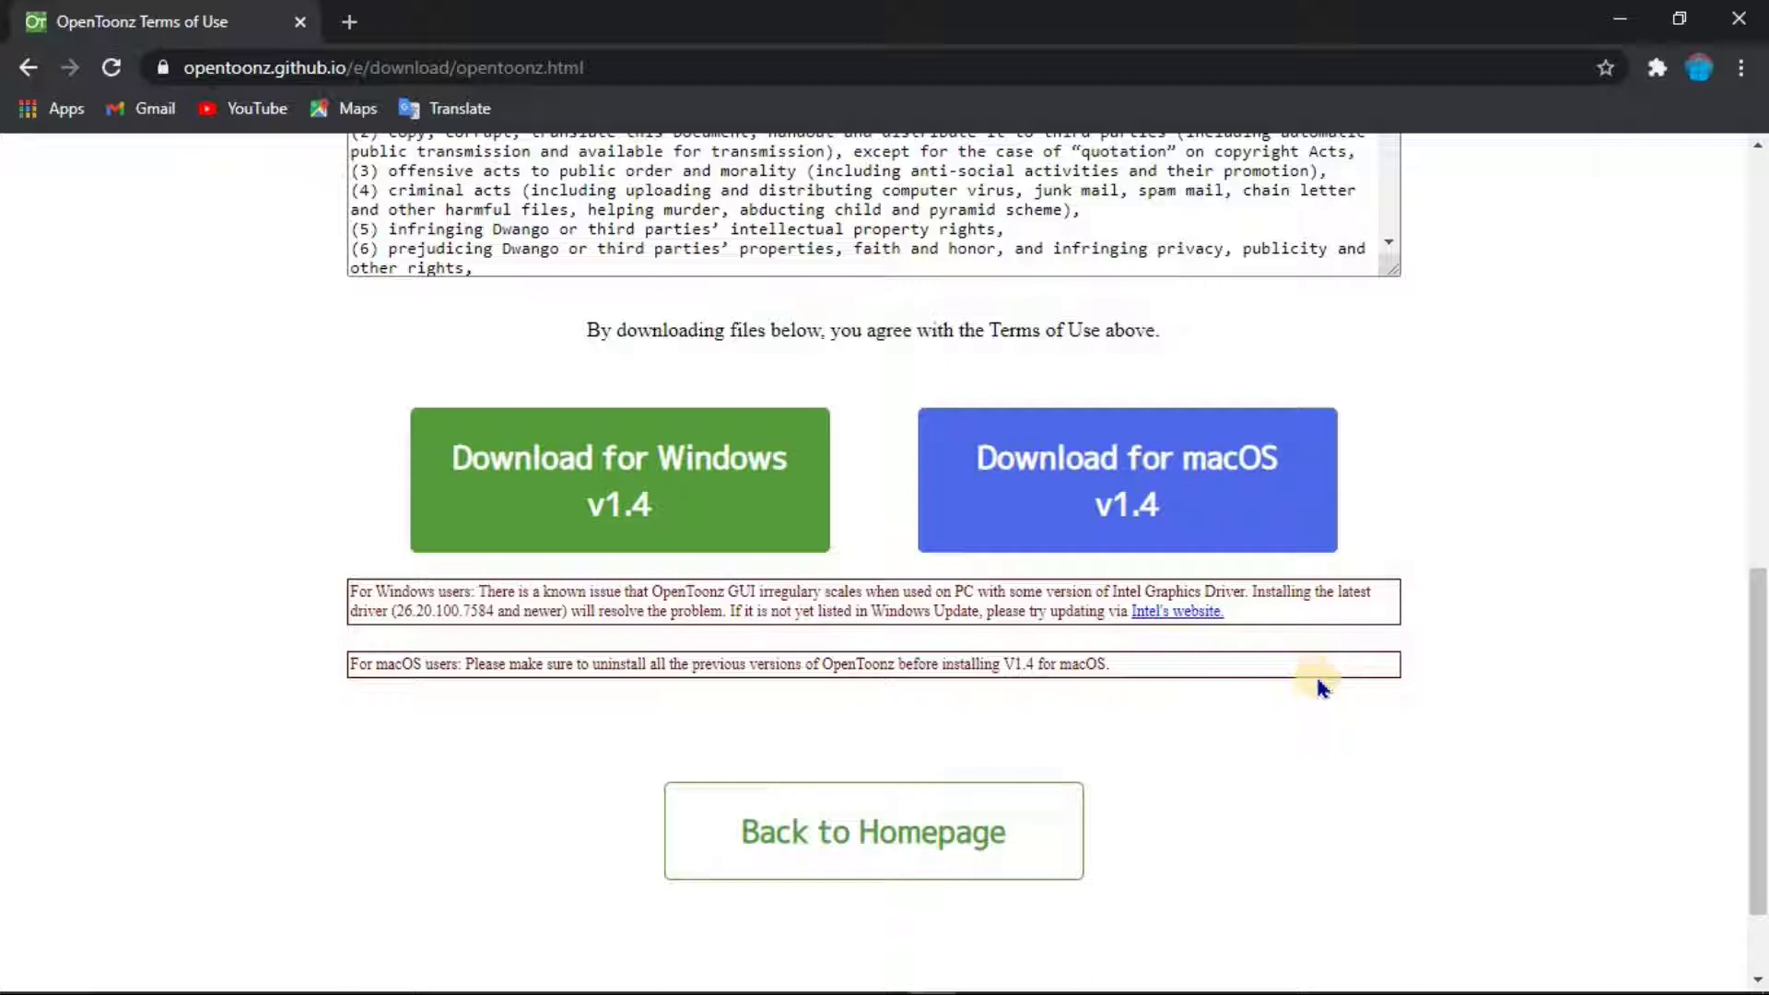
Launch OpenToonz from the desktop and create a new 1920 x 1080 scene named "animate project 1" at 24 fps.
left_click(1621, 20)
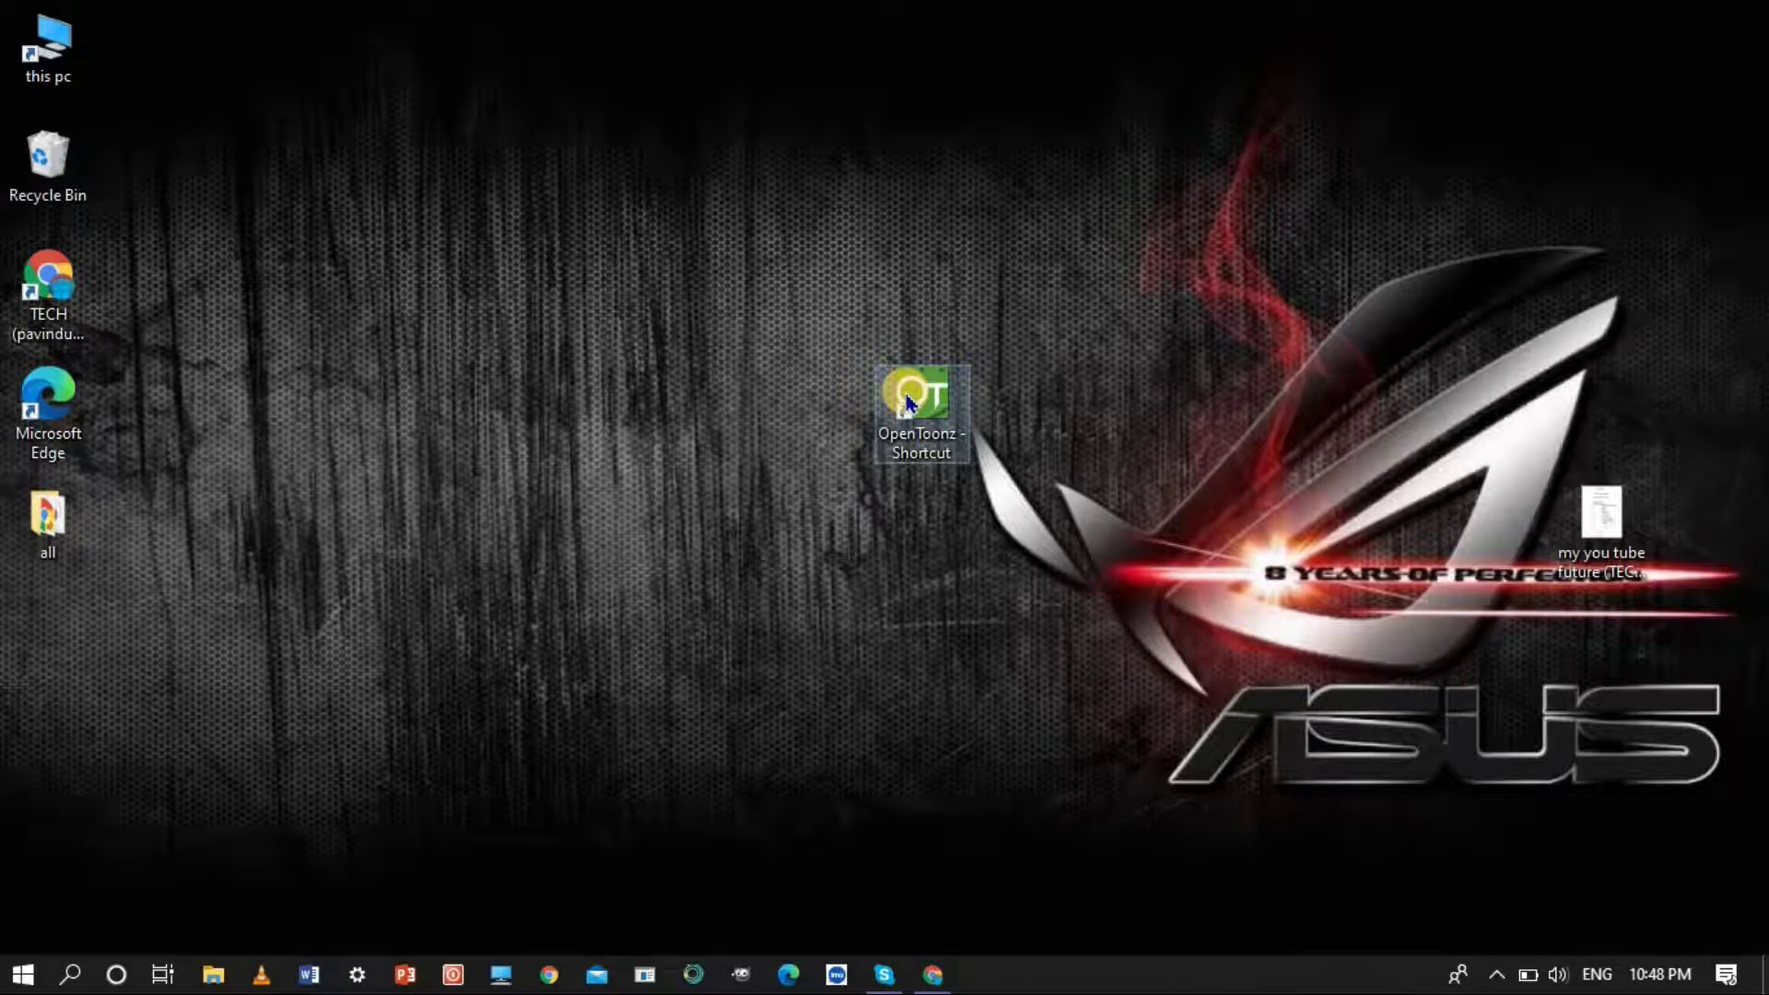
double_click(907, 402)
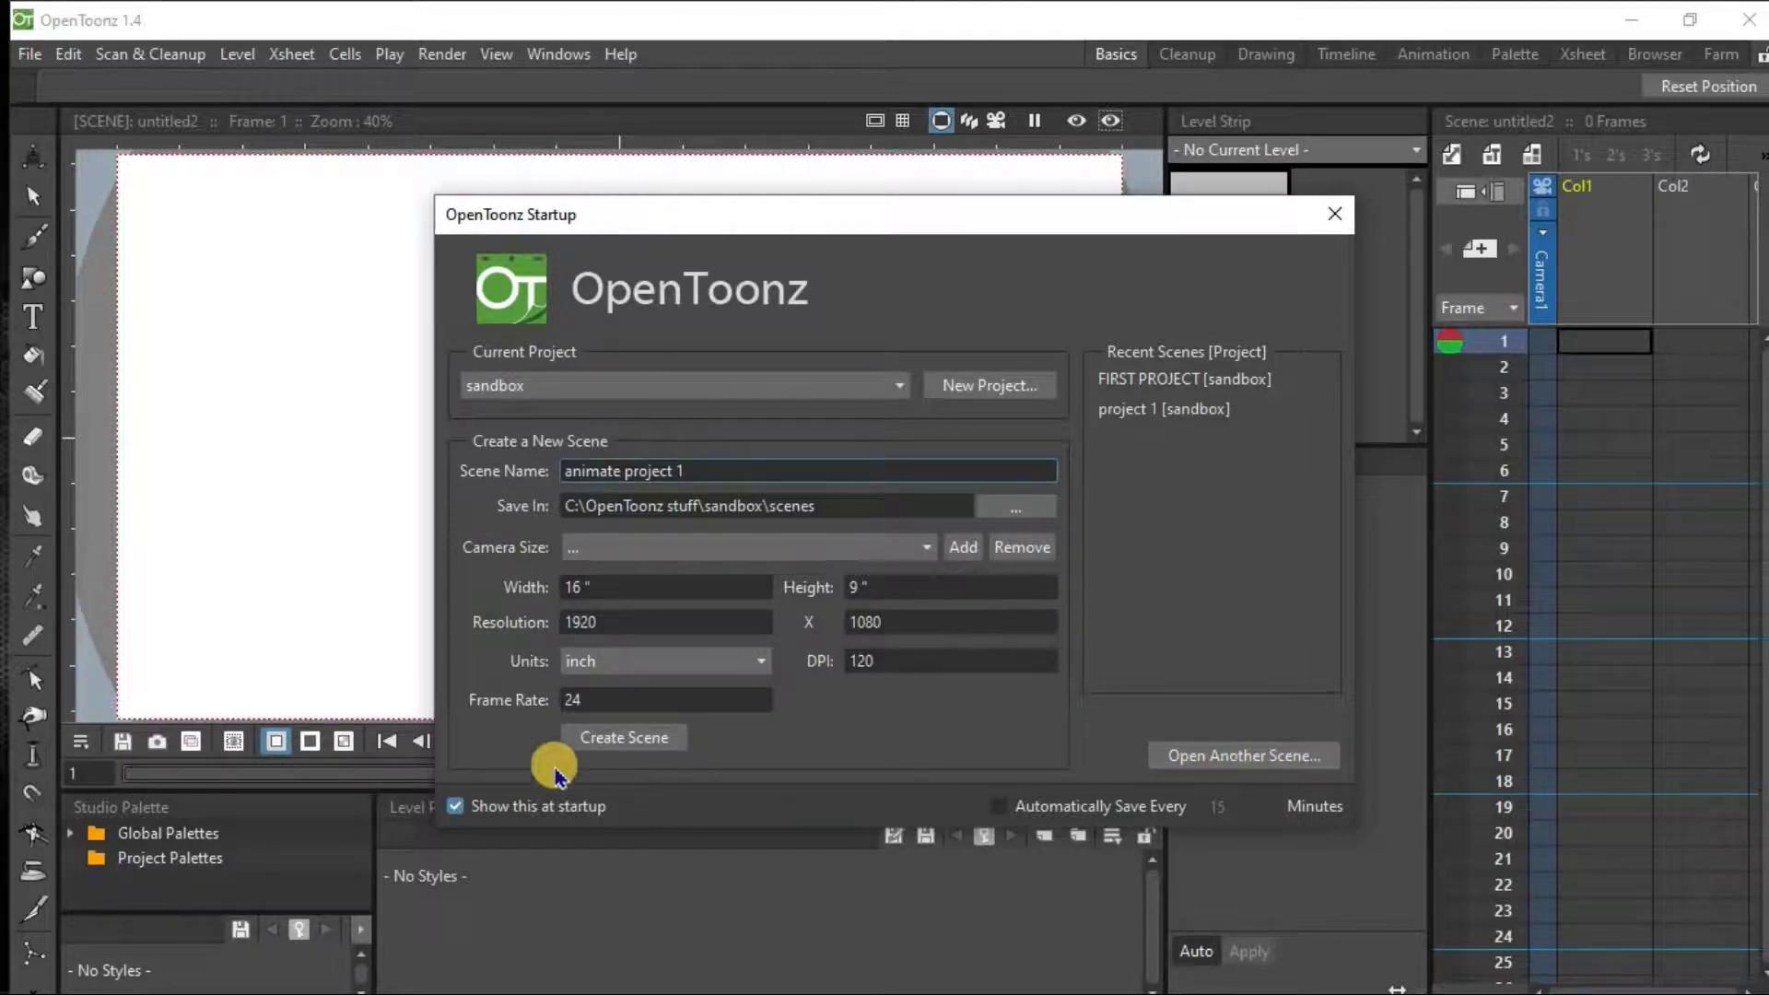
left_click(610, 741)
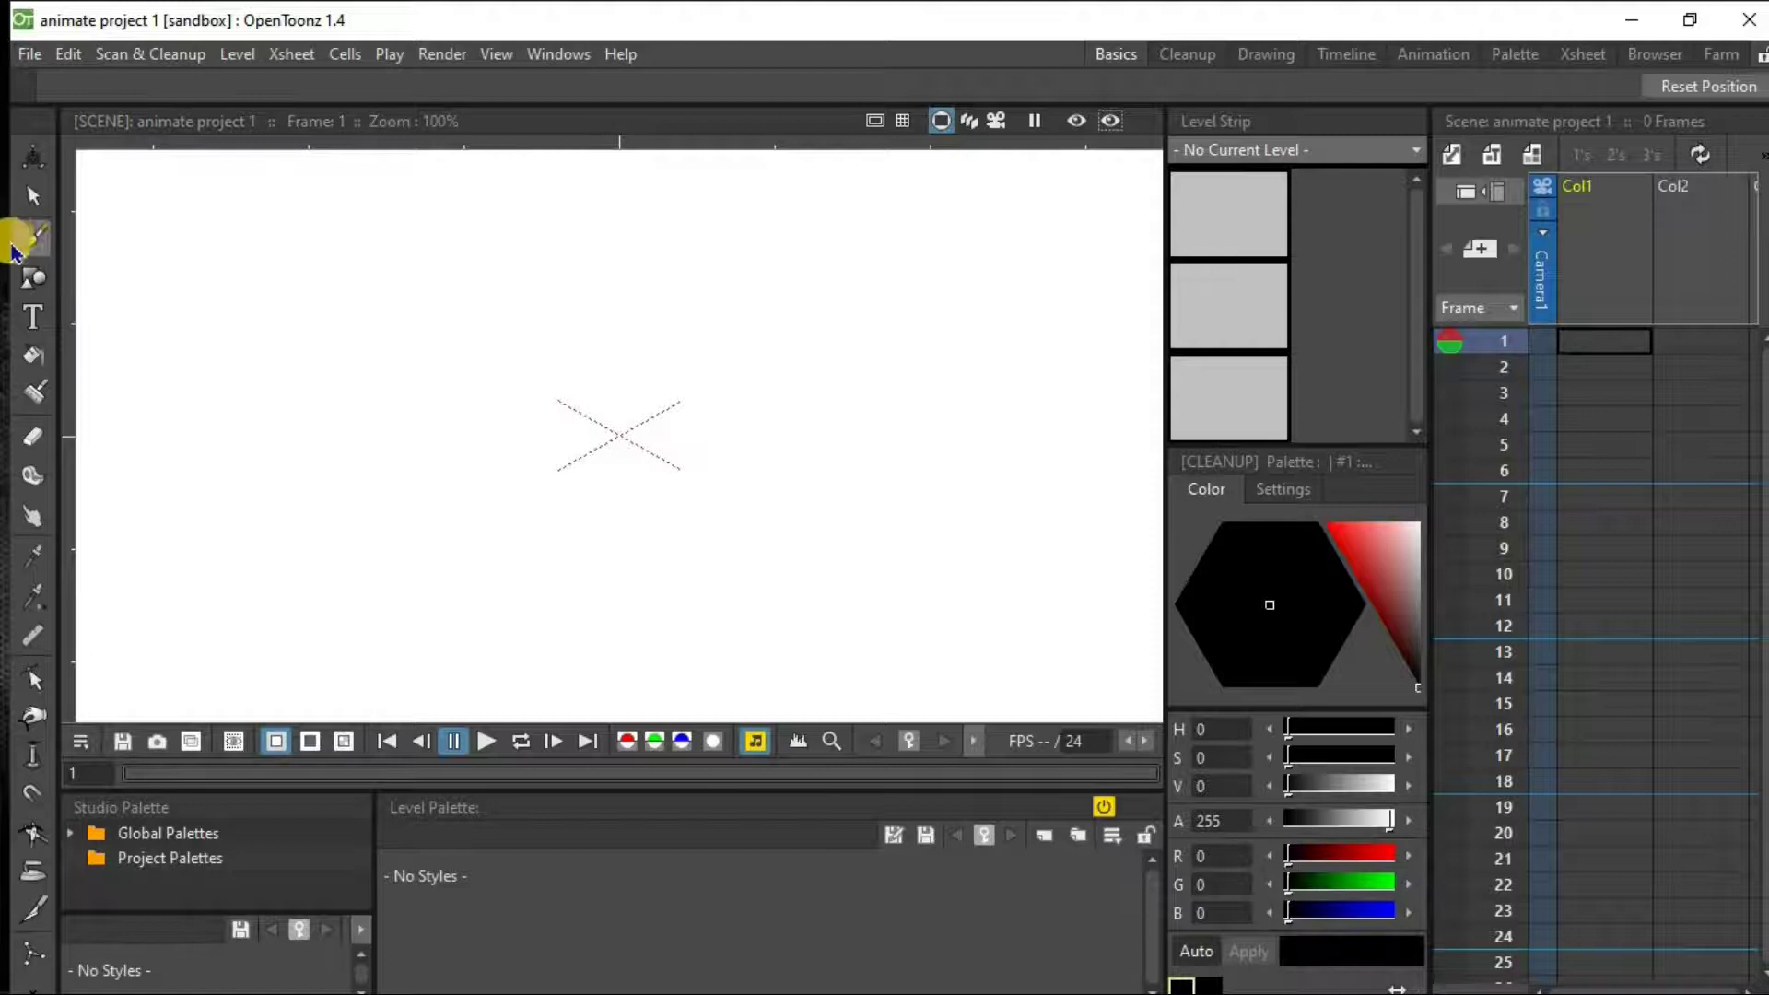
Activate the Brush tool.
left_click(32, 793)
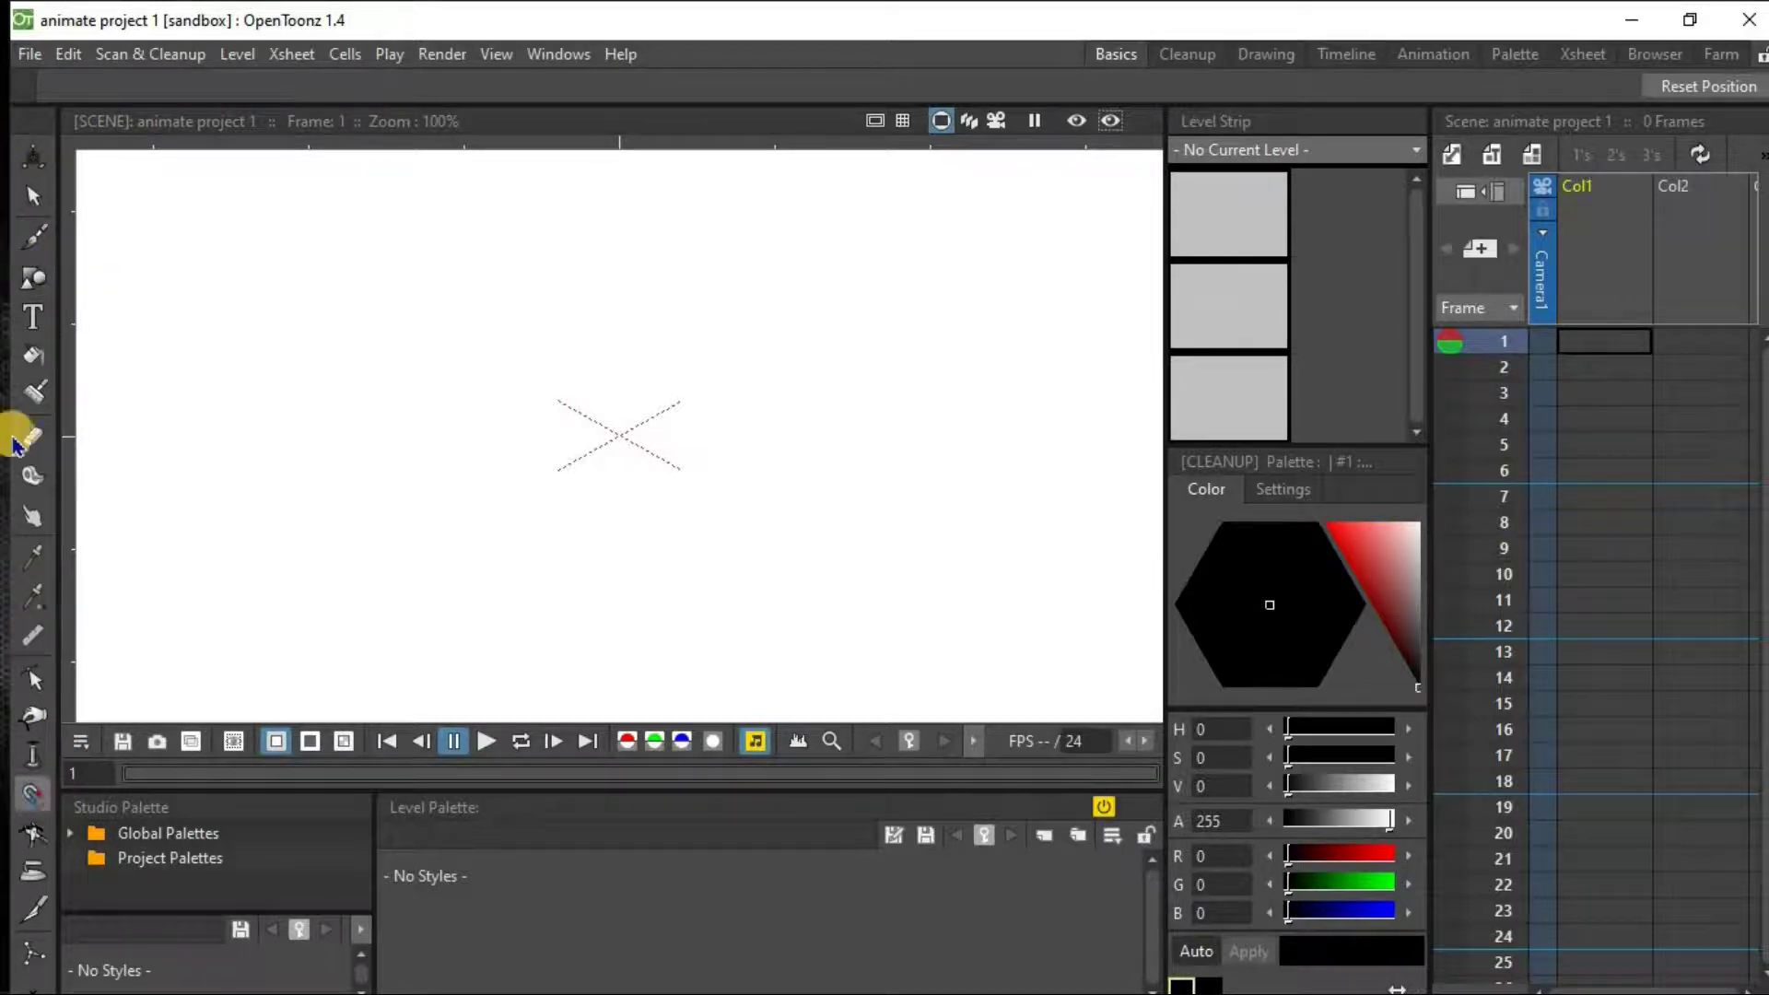
left_click(33, 242)
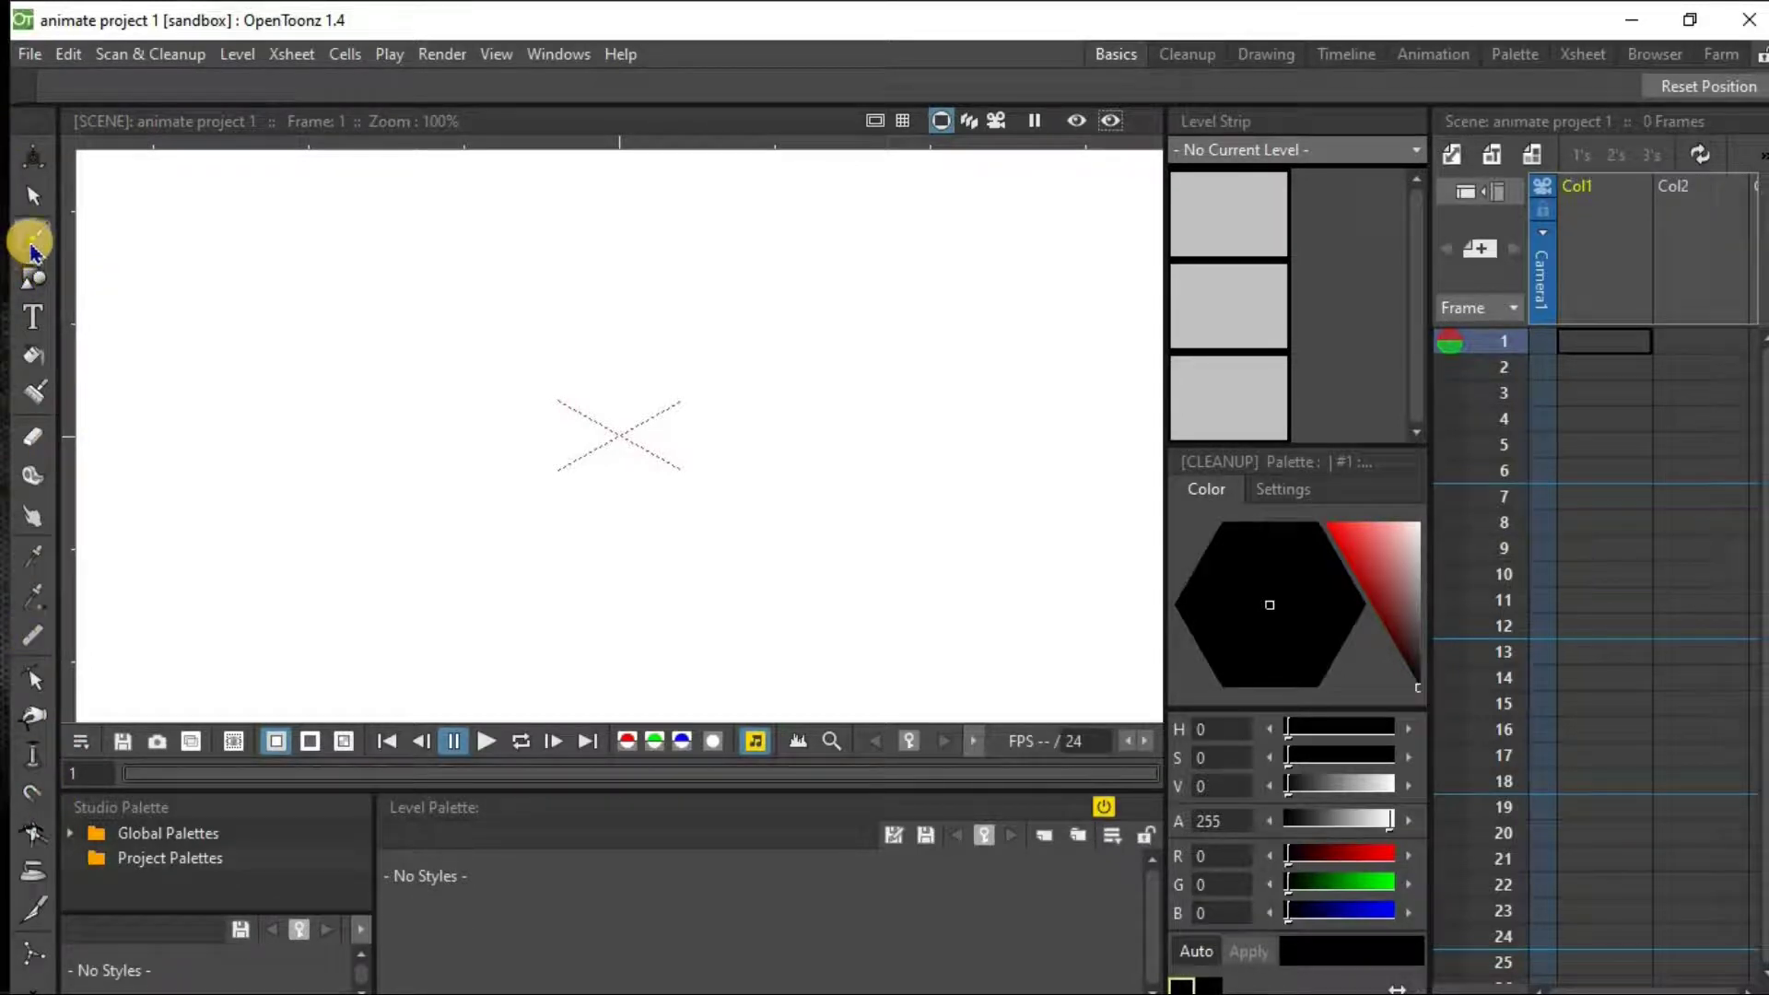
left_click(32, 244)
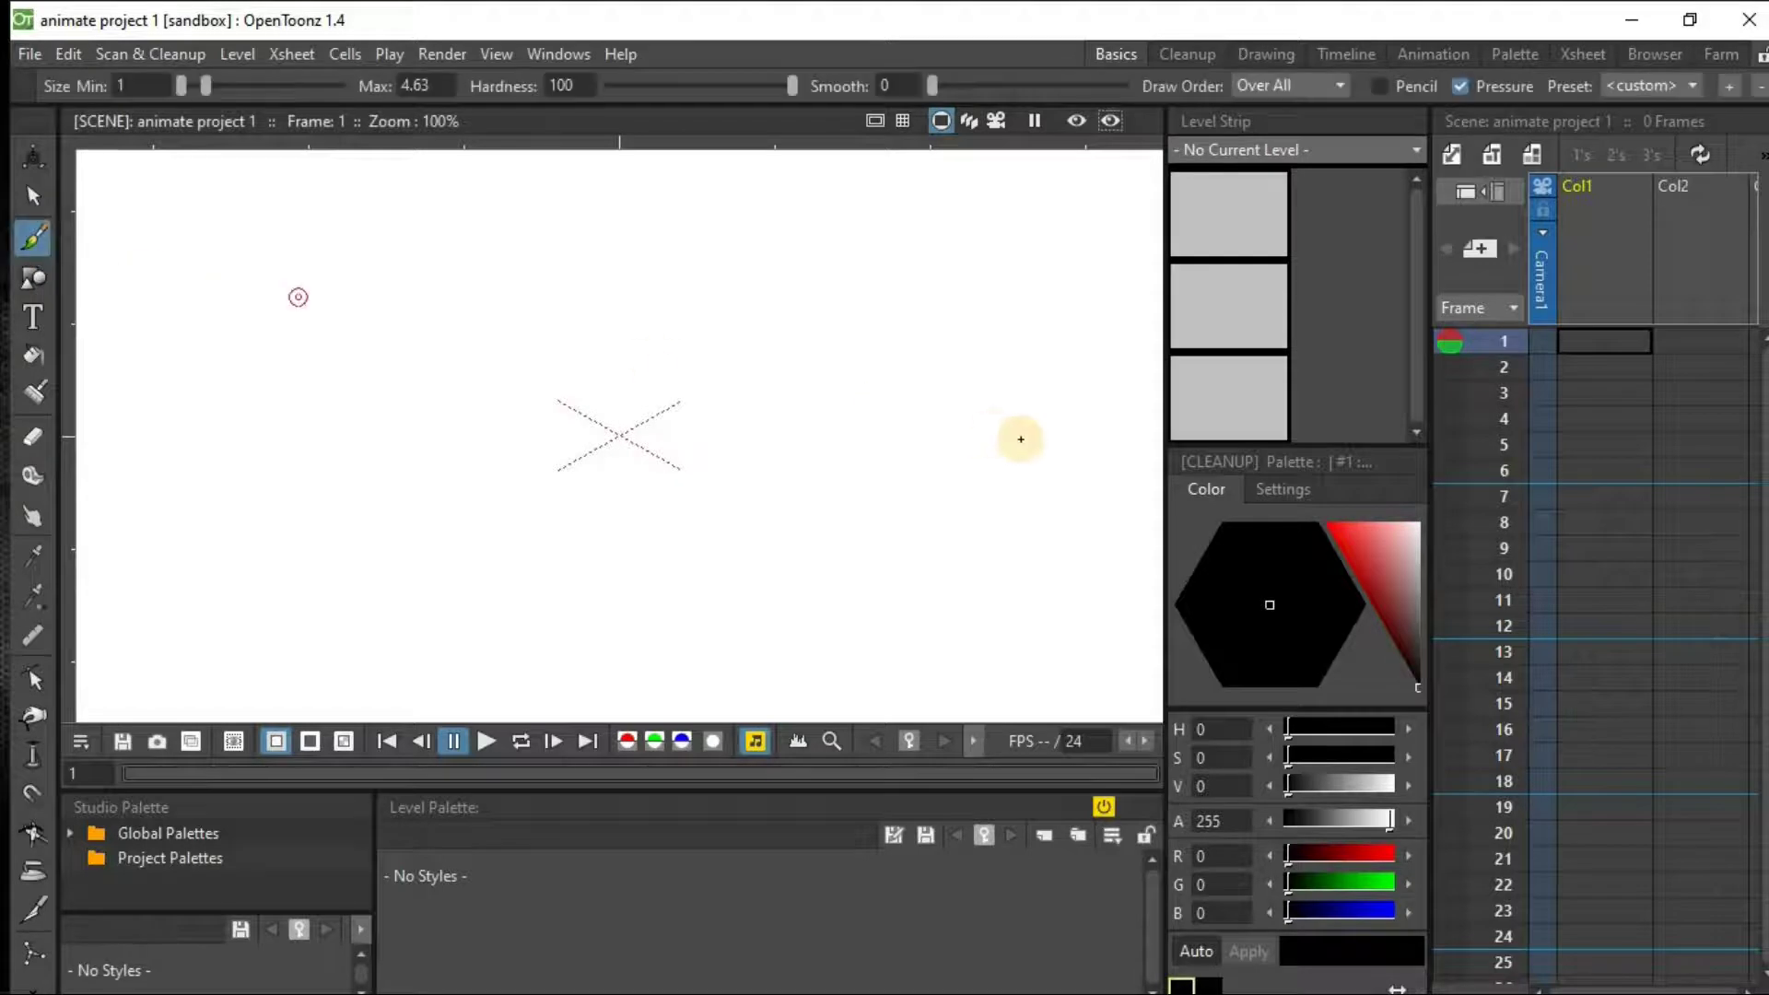
Create a new Toonz Raster level in frame 1 of the first column.
left_click(1598, 349)
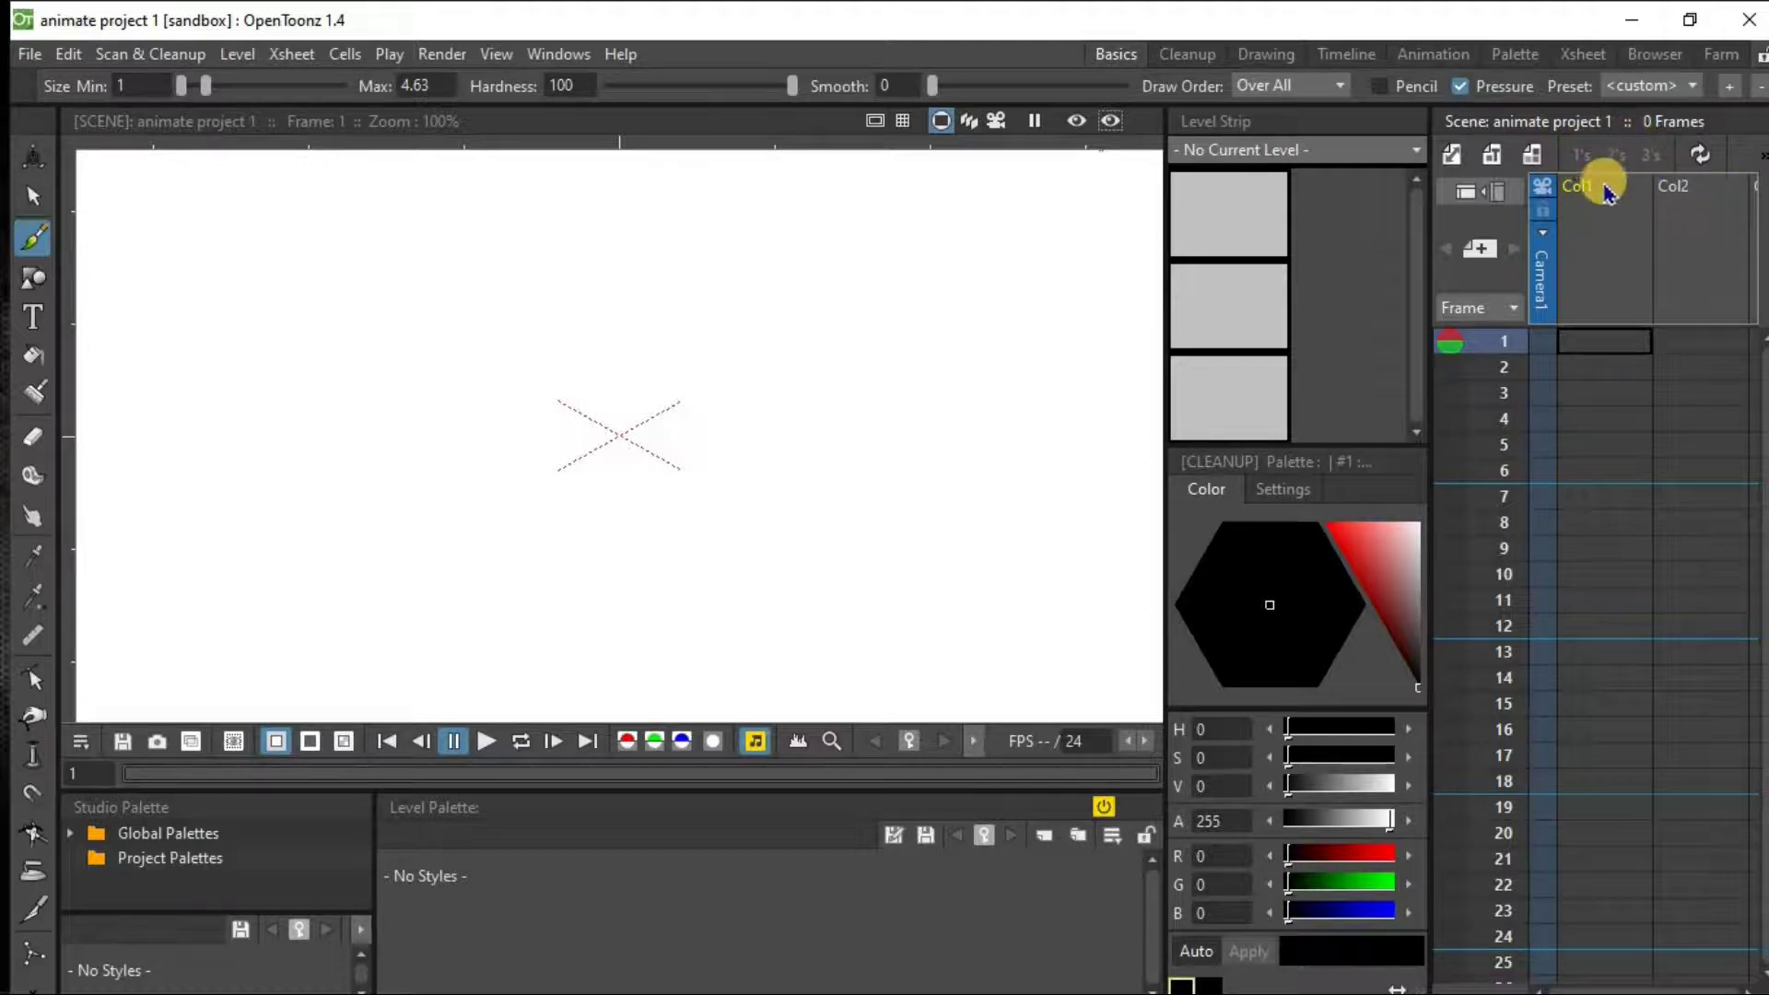
left_click(1611, 355)
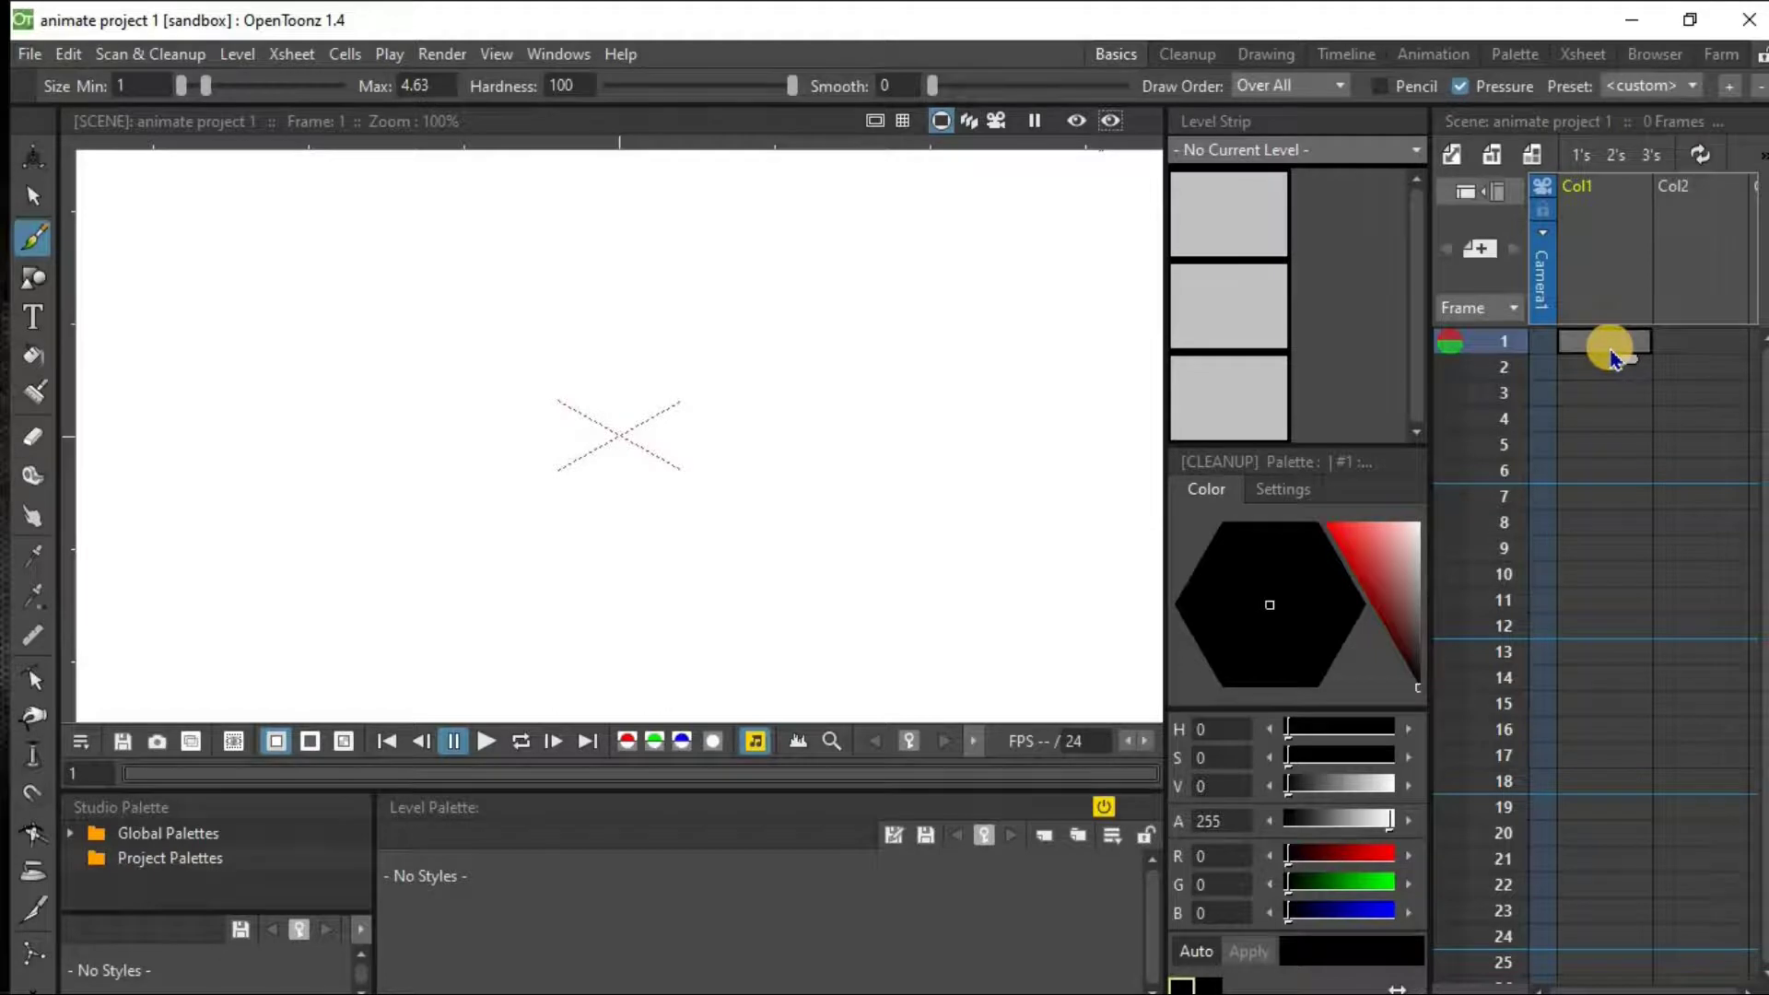
right_click(1611, 355)
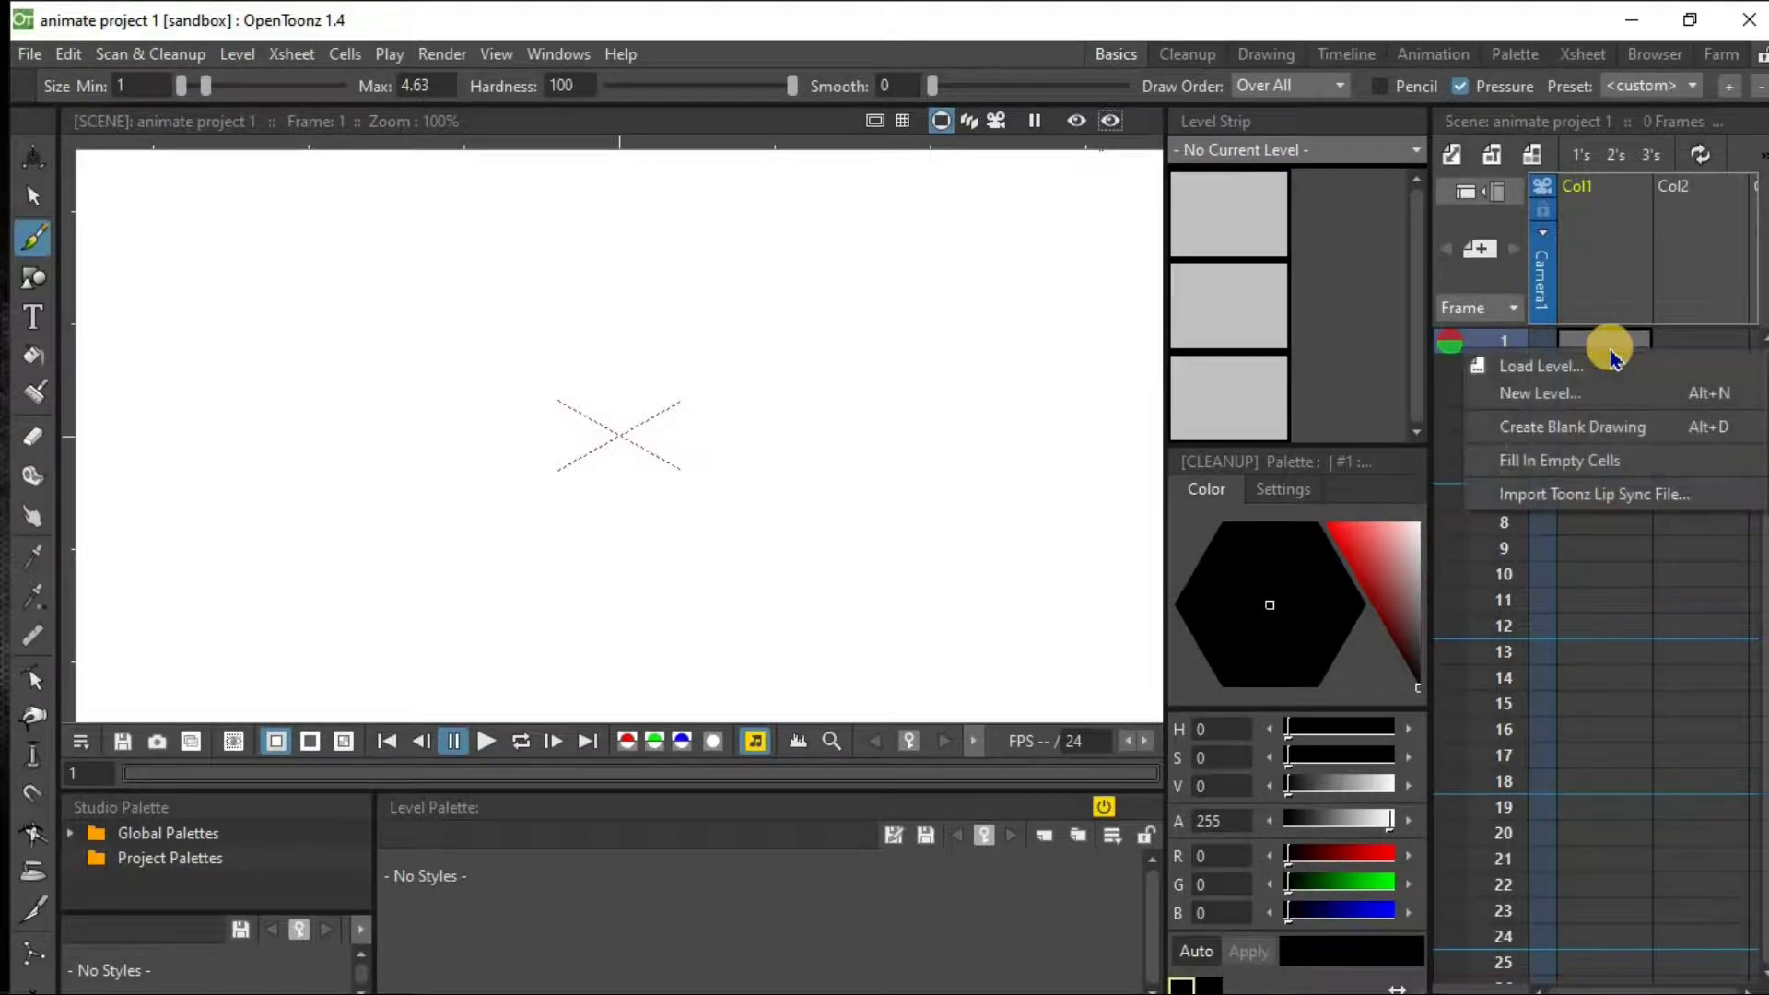
left_click(1585, 396)
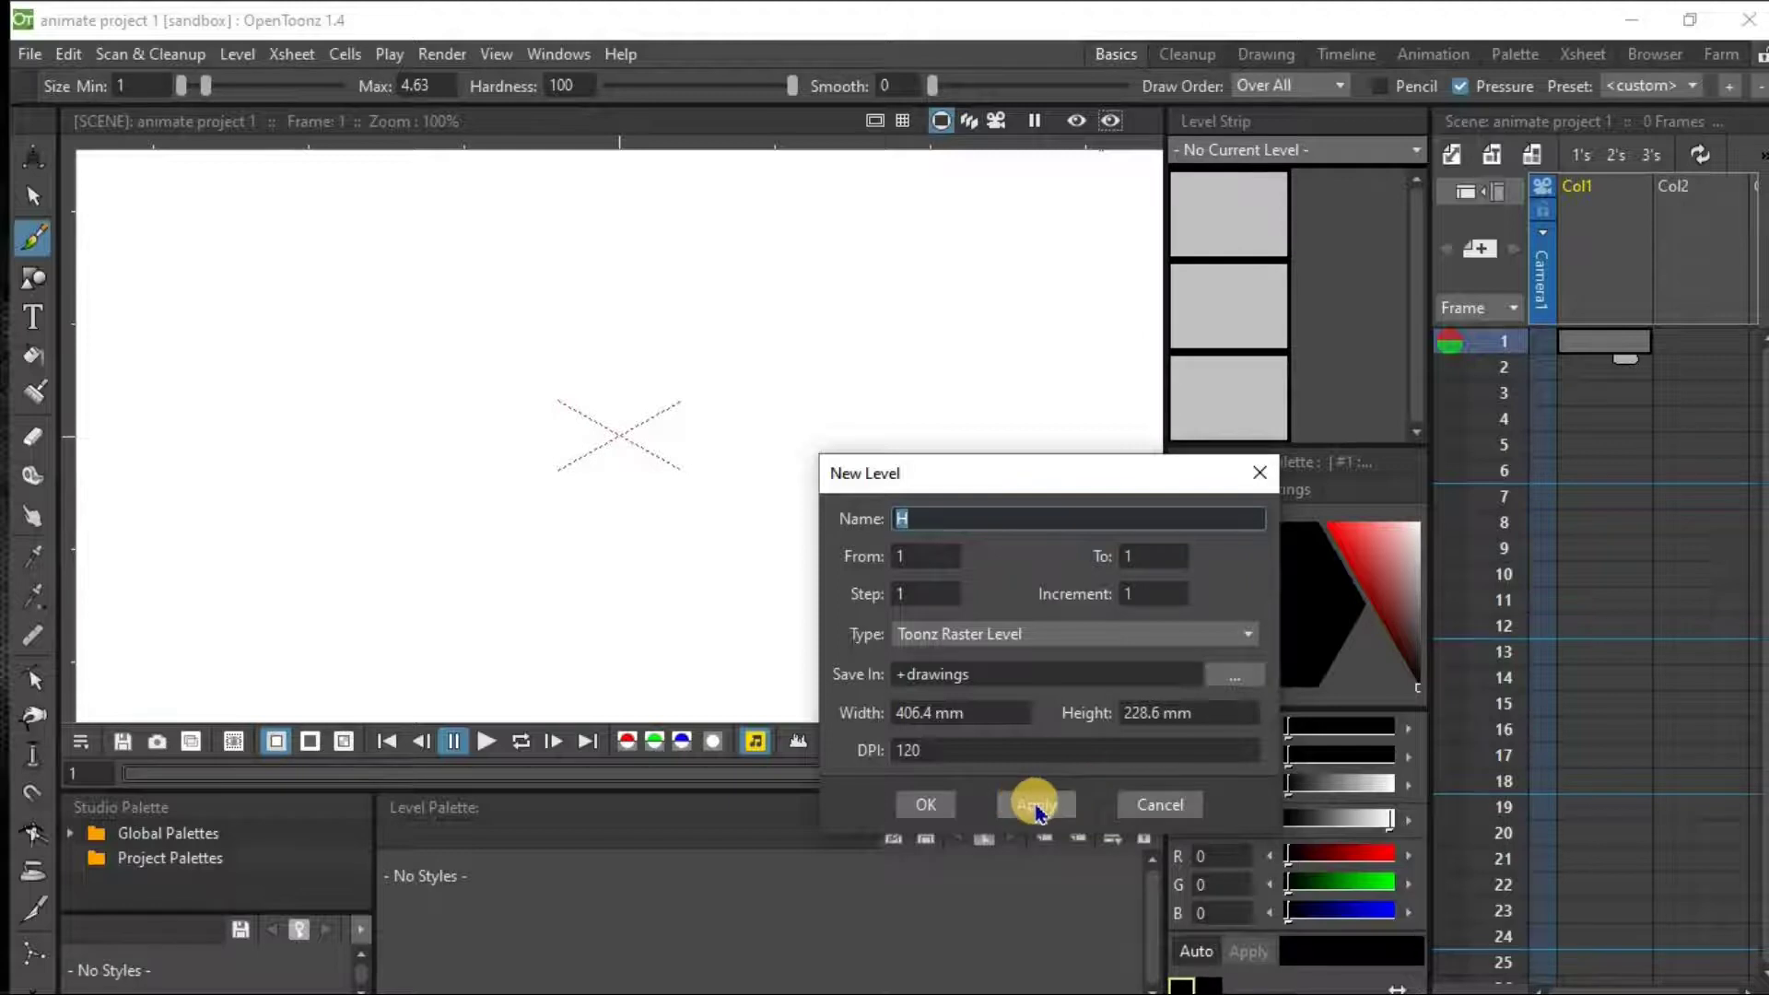
left_click(930, 805)
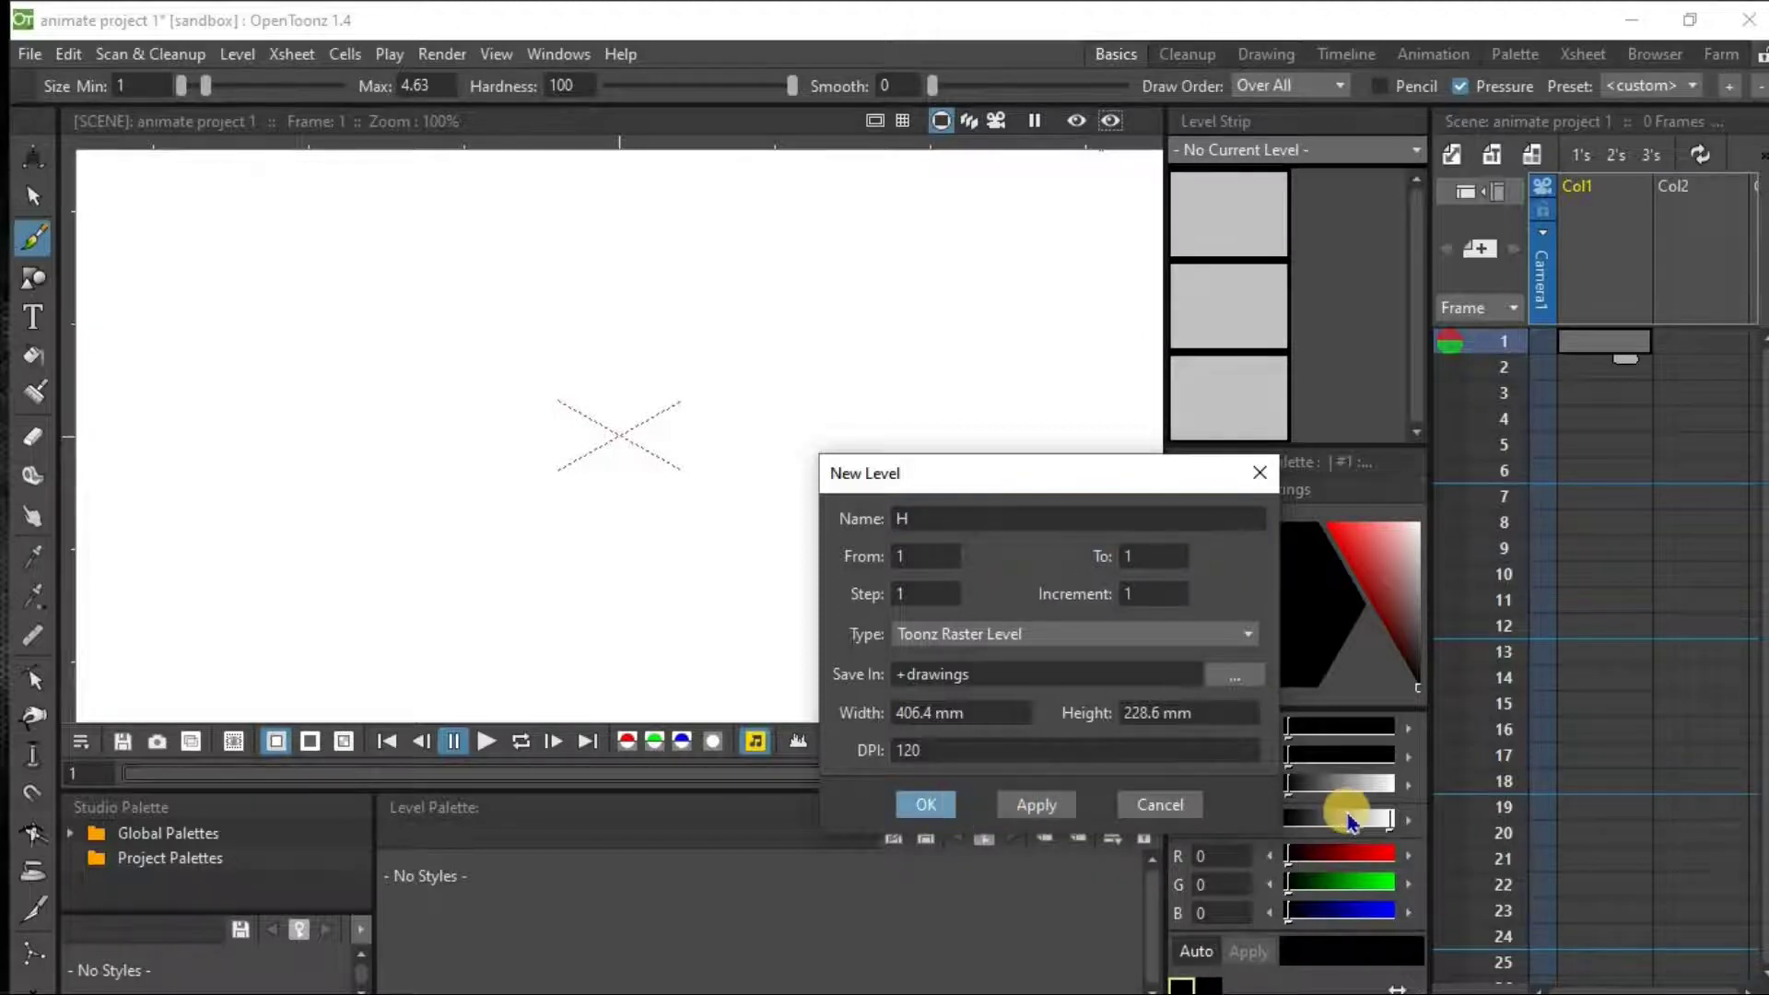
left_click(940, 805)
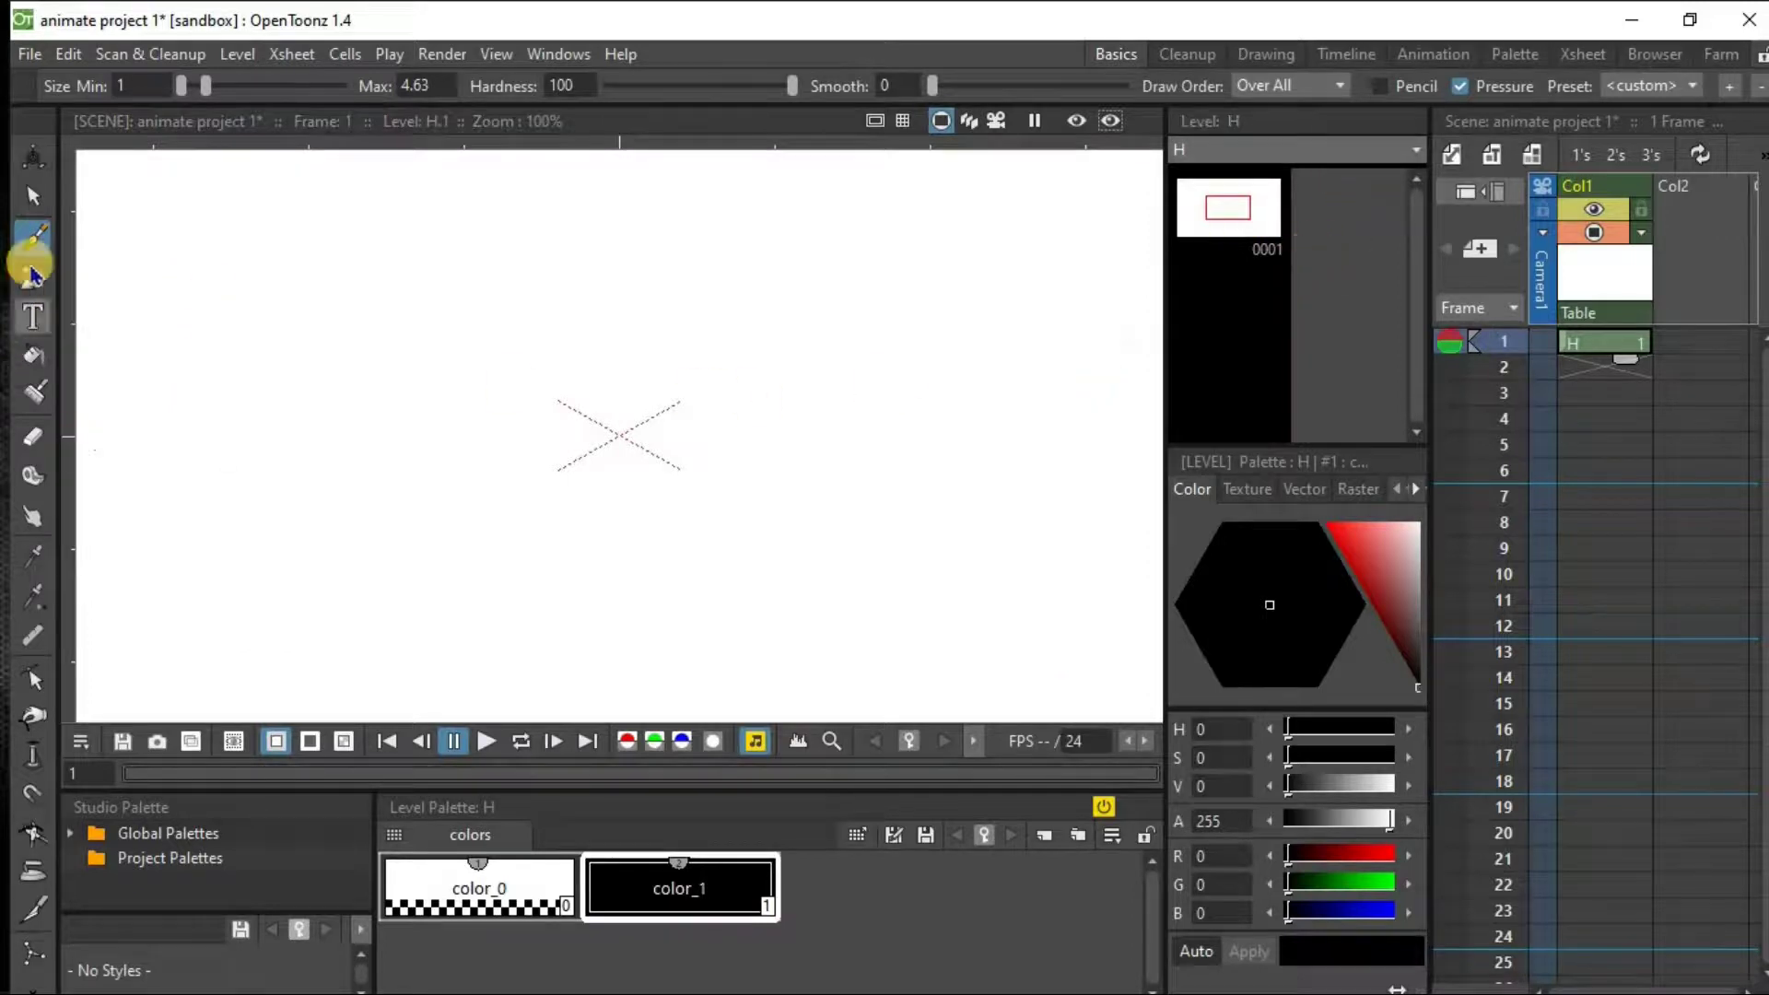
Paint a small freehand circle outline around the canvas center on frame 1 with the Brush tool.
left_click(22, 239)
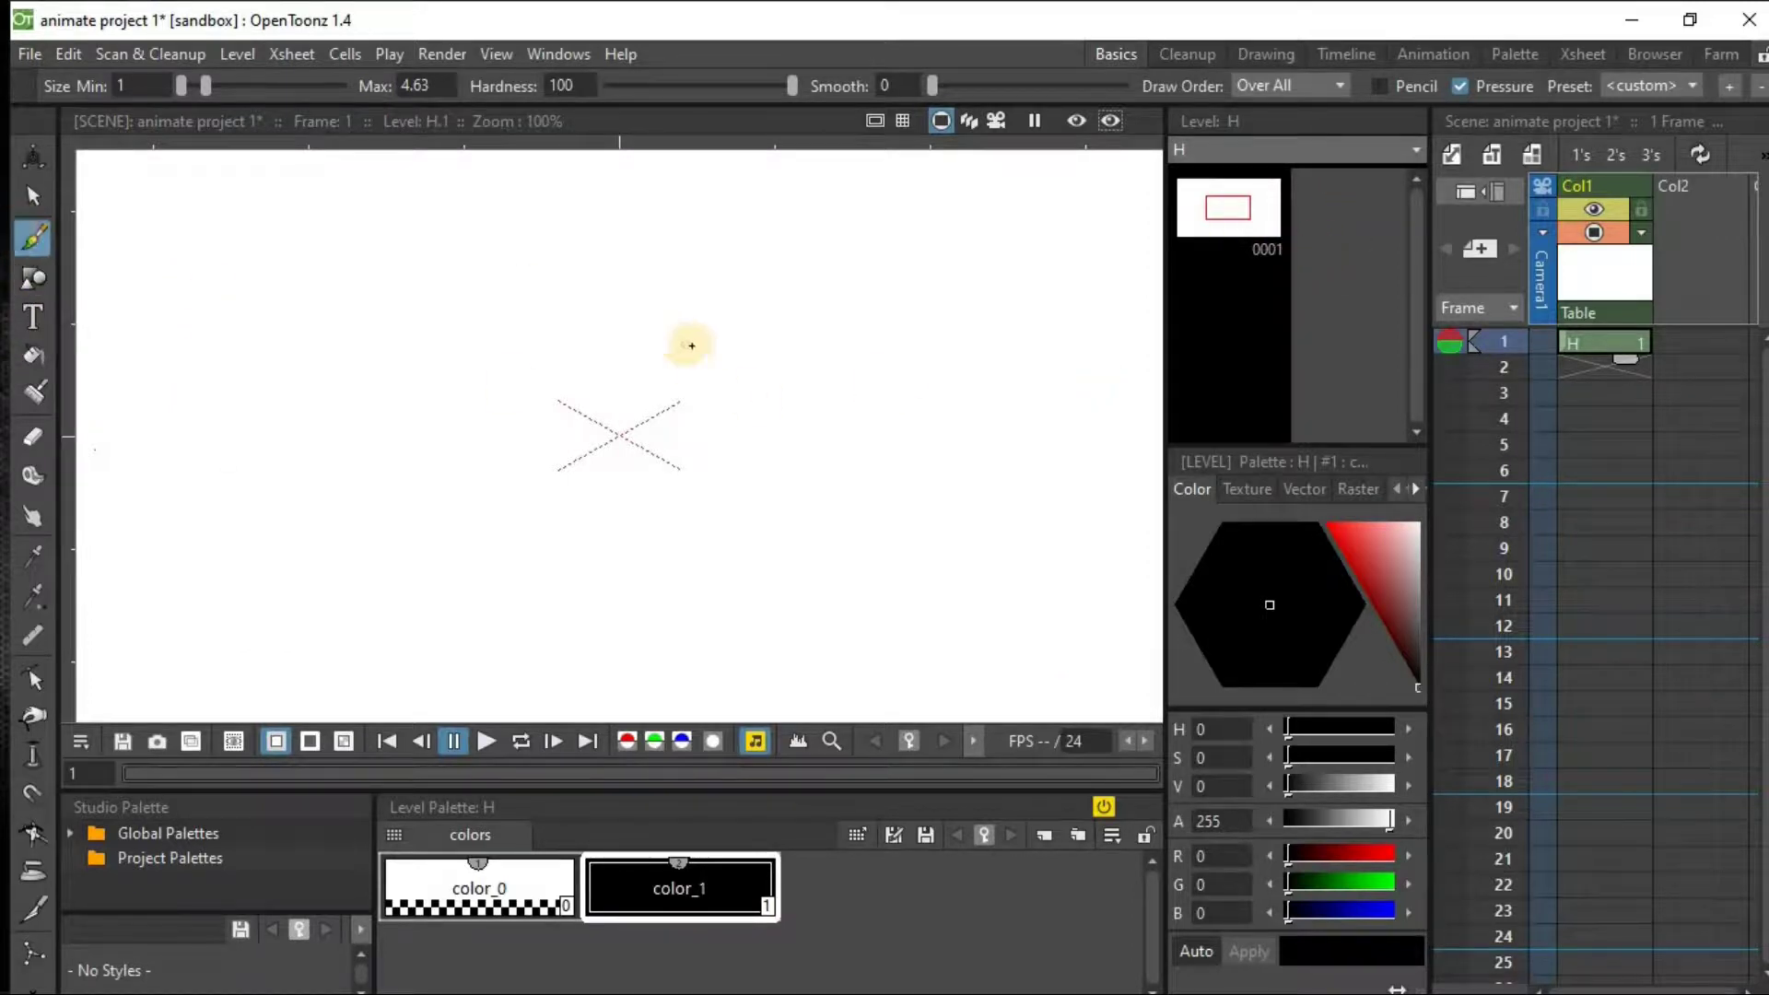
left_click(621, 347)
mouse_move(609, 365)
left_mouse_down()
mouse_move(571, 362)
mouse_move(538, 390)
mouse_move(537, 442)
mouse_move(576, 497)
mouse_move(643, 504)
mouse_move(688, 493)
mouse_move(711, 450)
mouse_move(698, 401)
mouse_move(608, 365)
left_mouse_up()
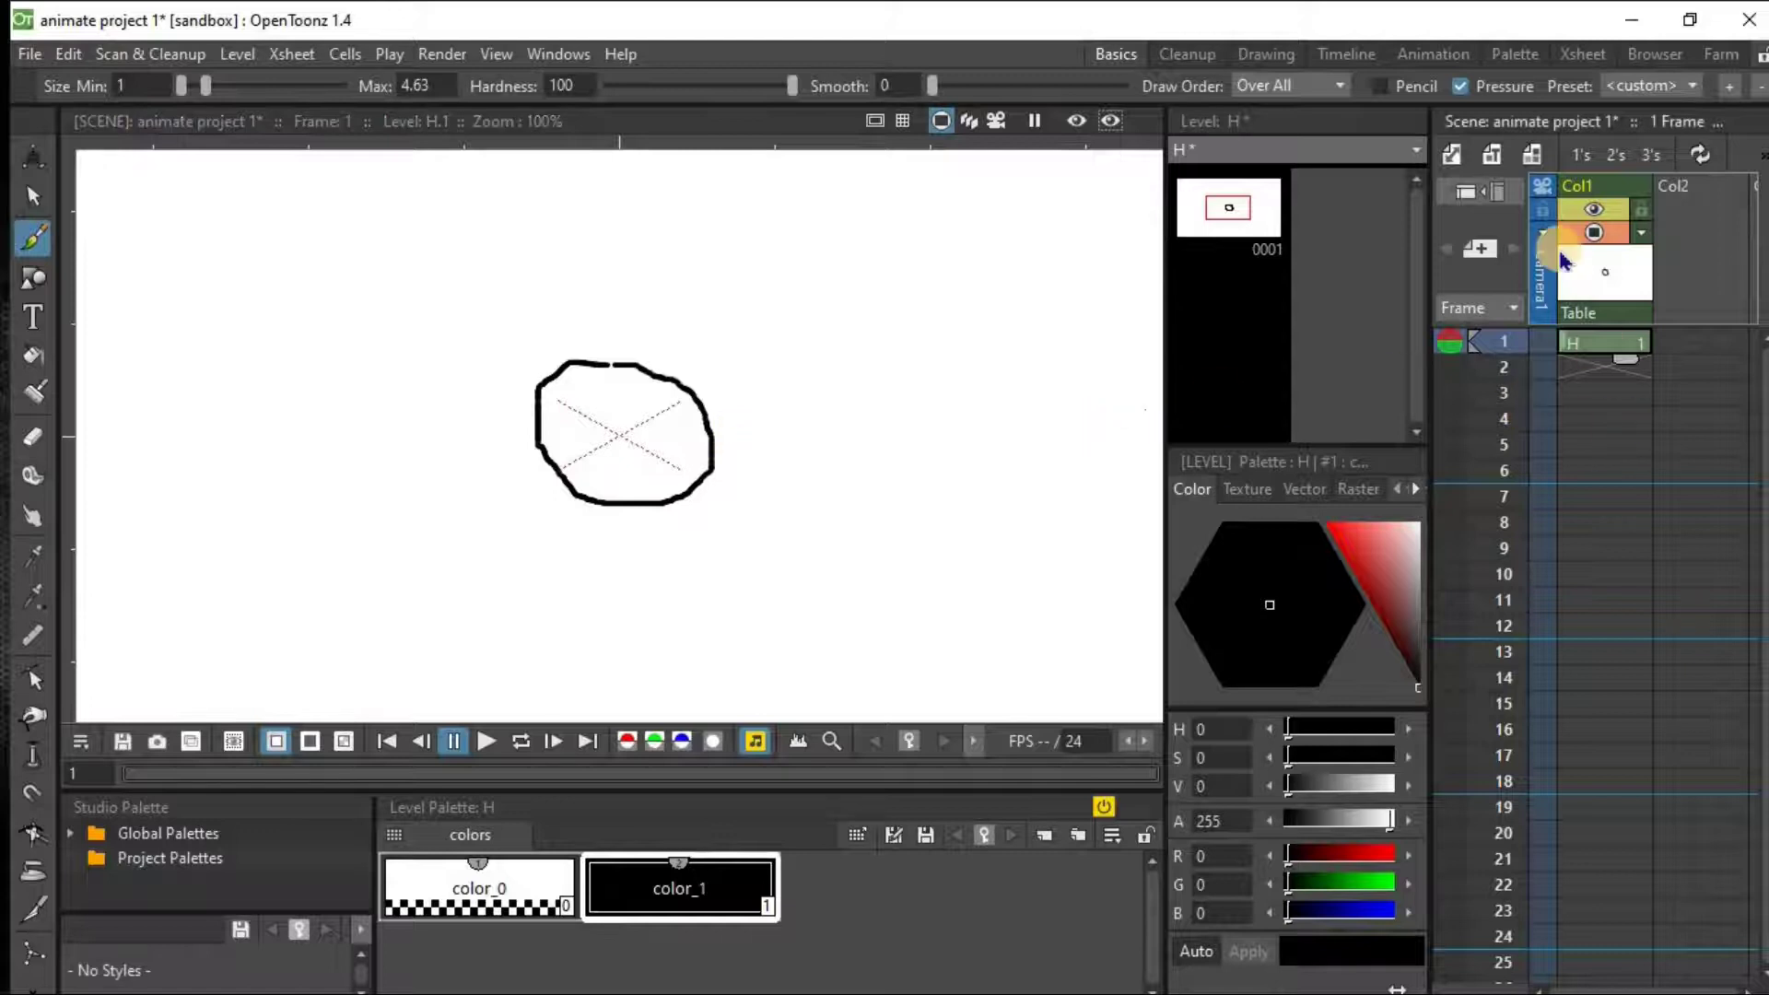
Create a new Toonz Raster level in frame 2 and paint a small black dot at the canvas center.
left_click(1581, 369)
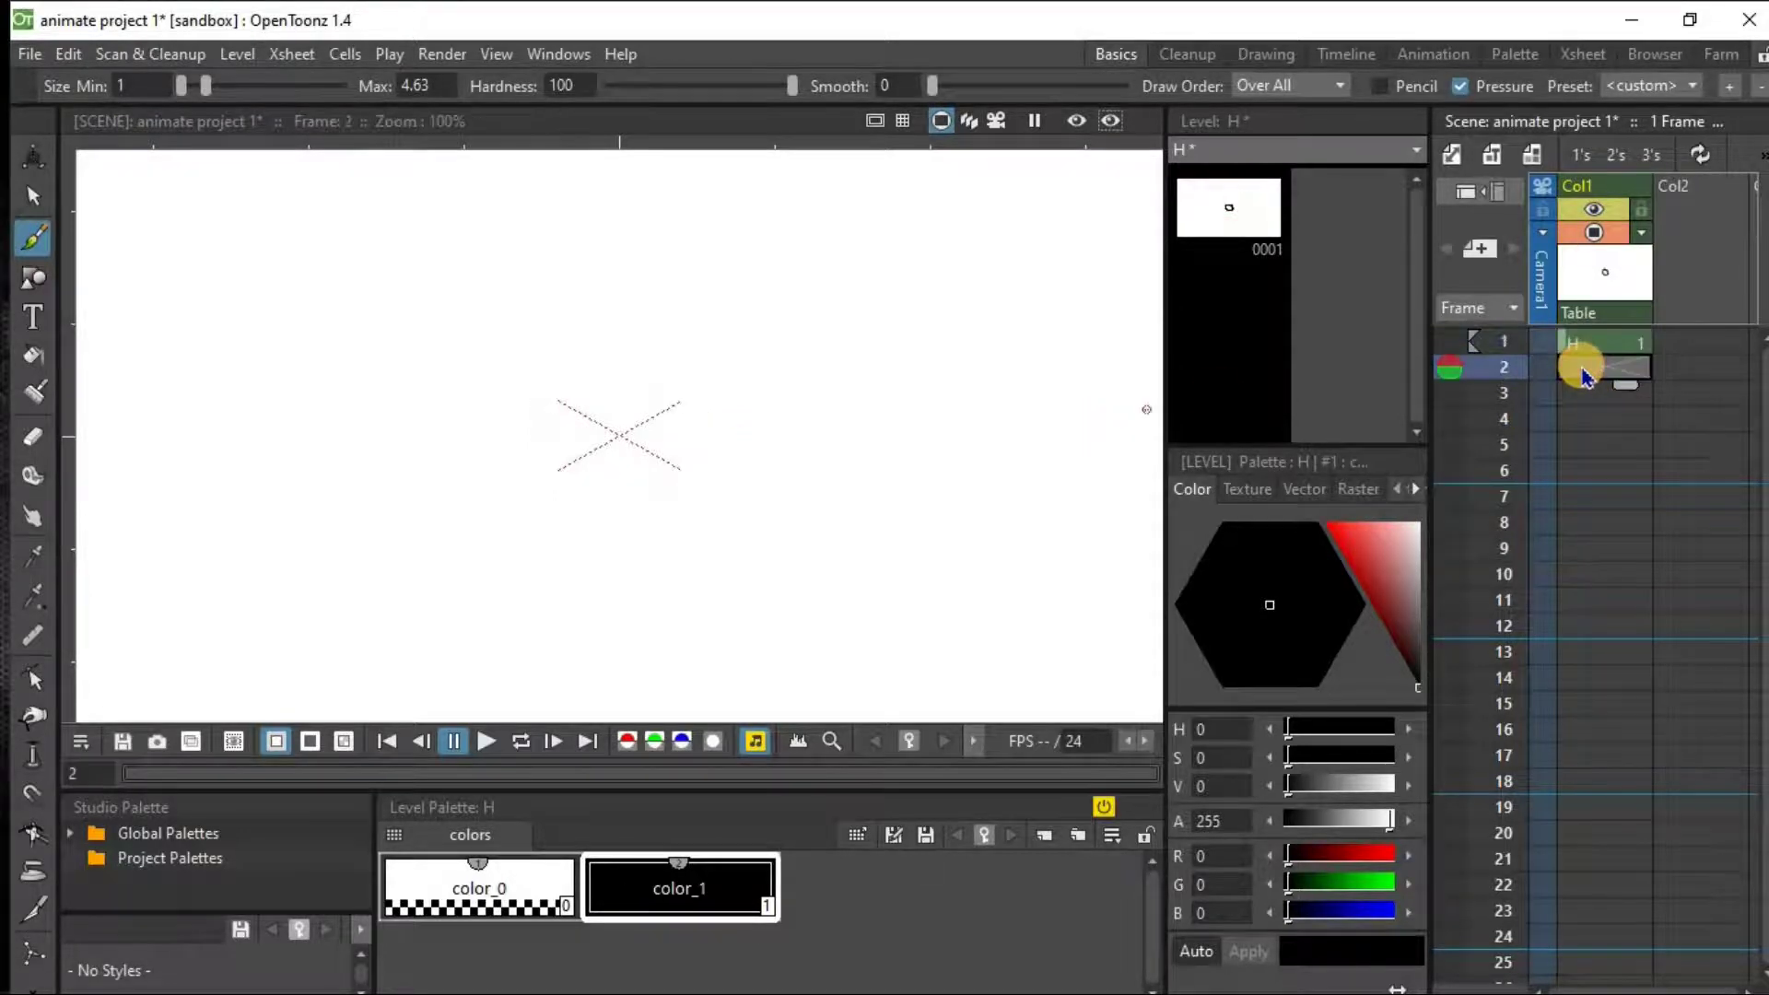
right_click(1582, 376)
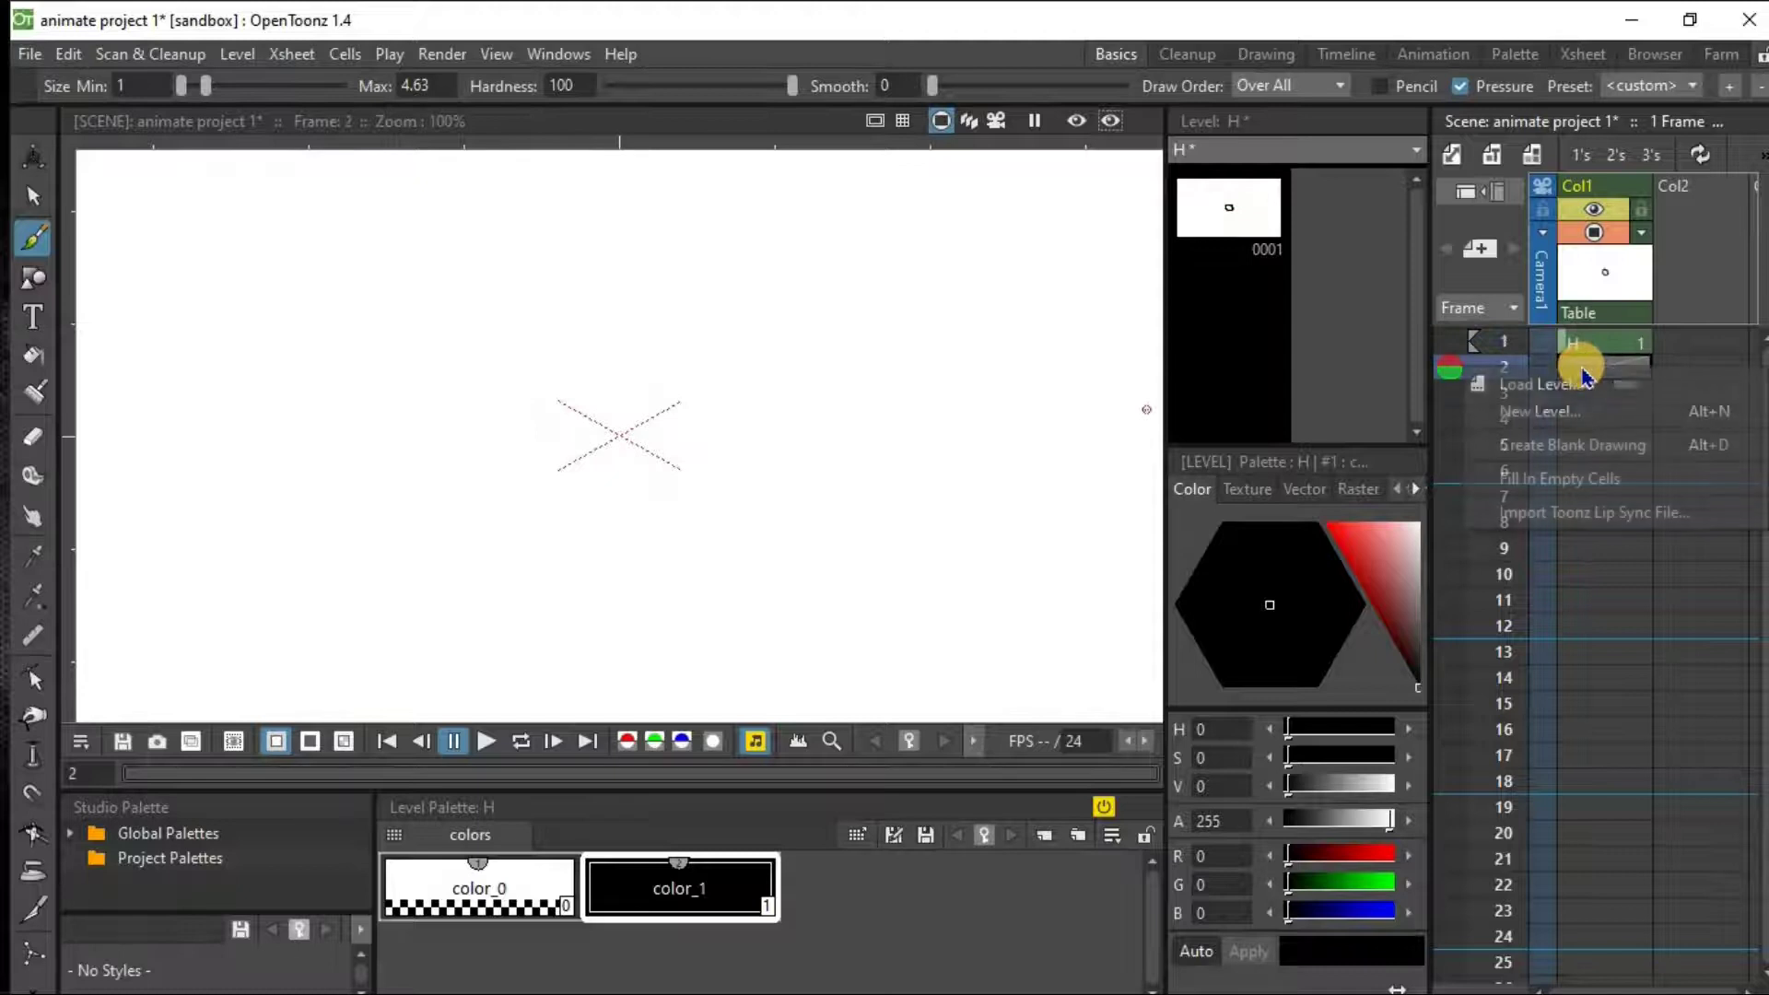
left_click(1588, 422)
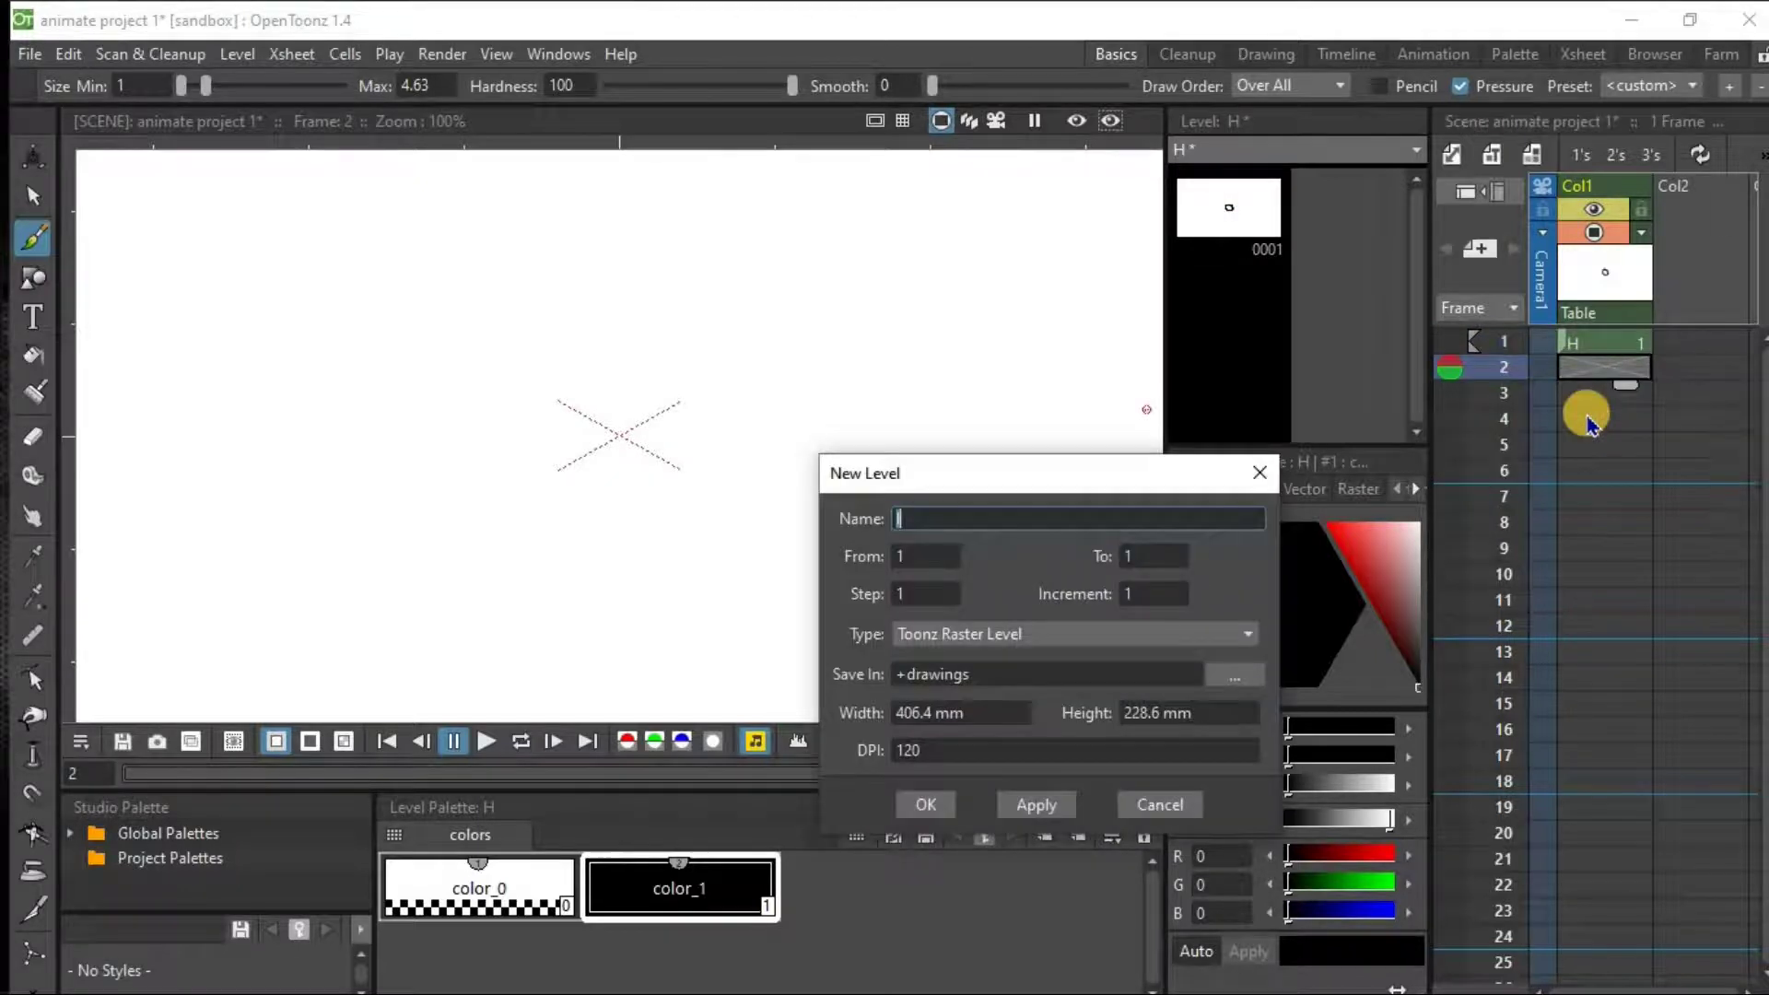
left_click(924, 807)
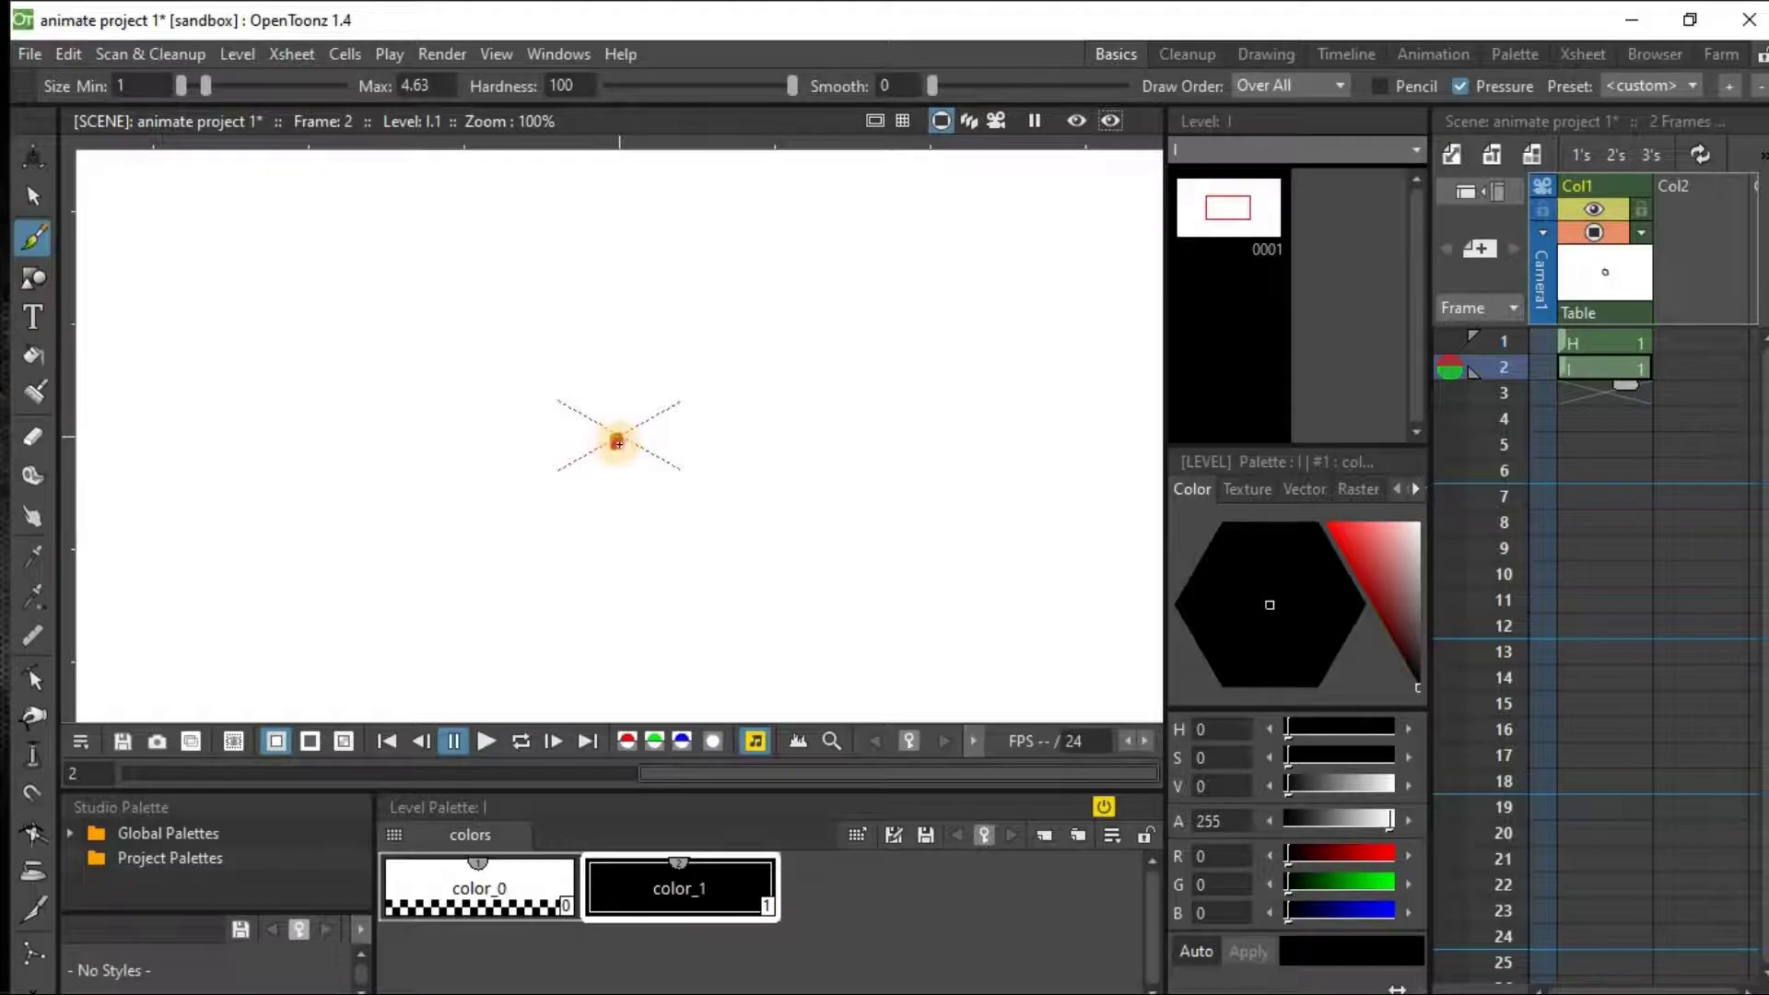
left_click(616, 441)
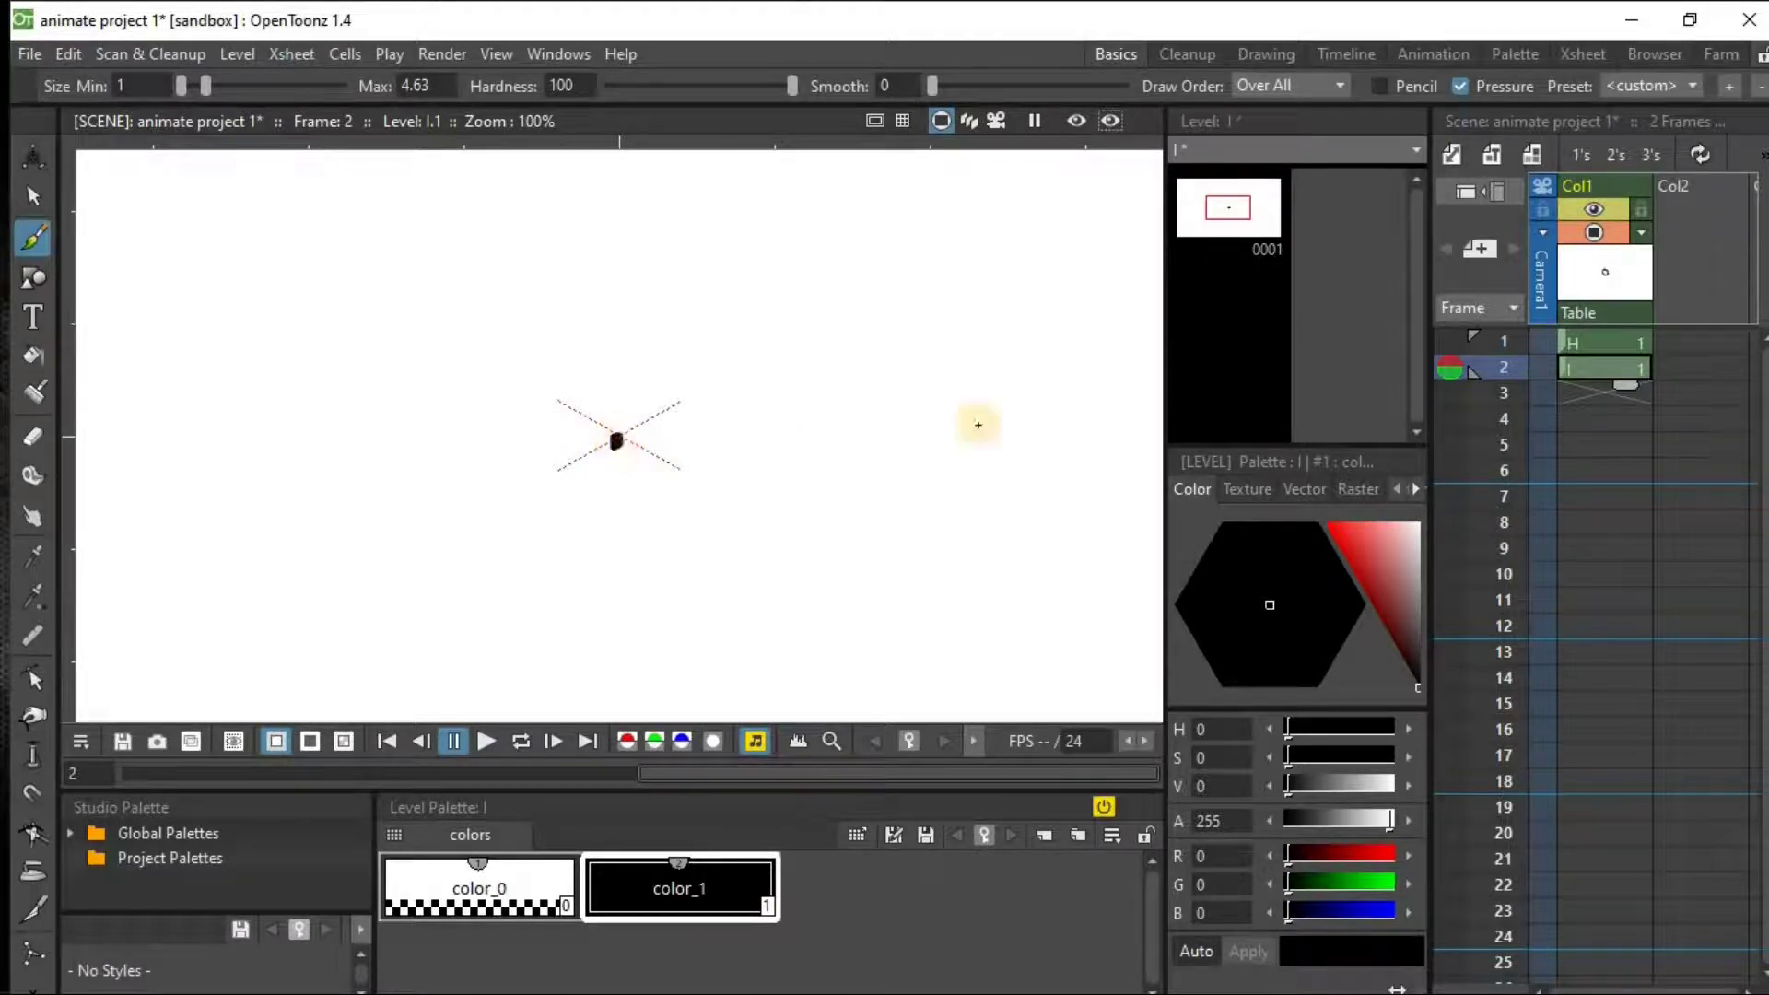
Create a new Toonz Raster level in frame 3 and paint a large rounded freehand outline on it.
left_click(1621, 398)
right_click(1620, 398)
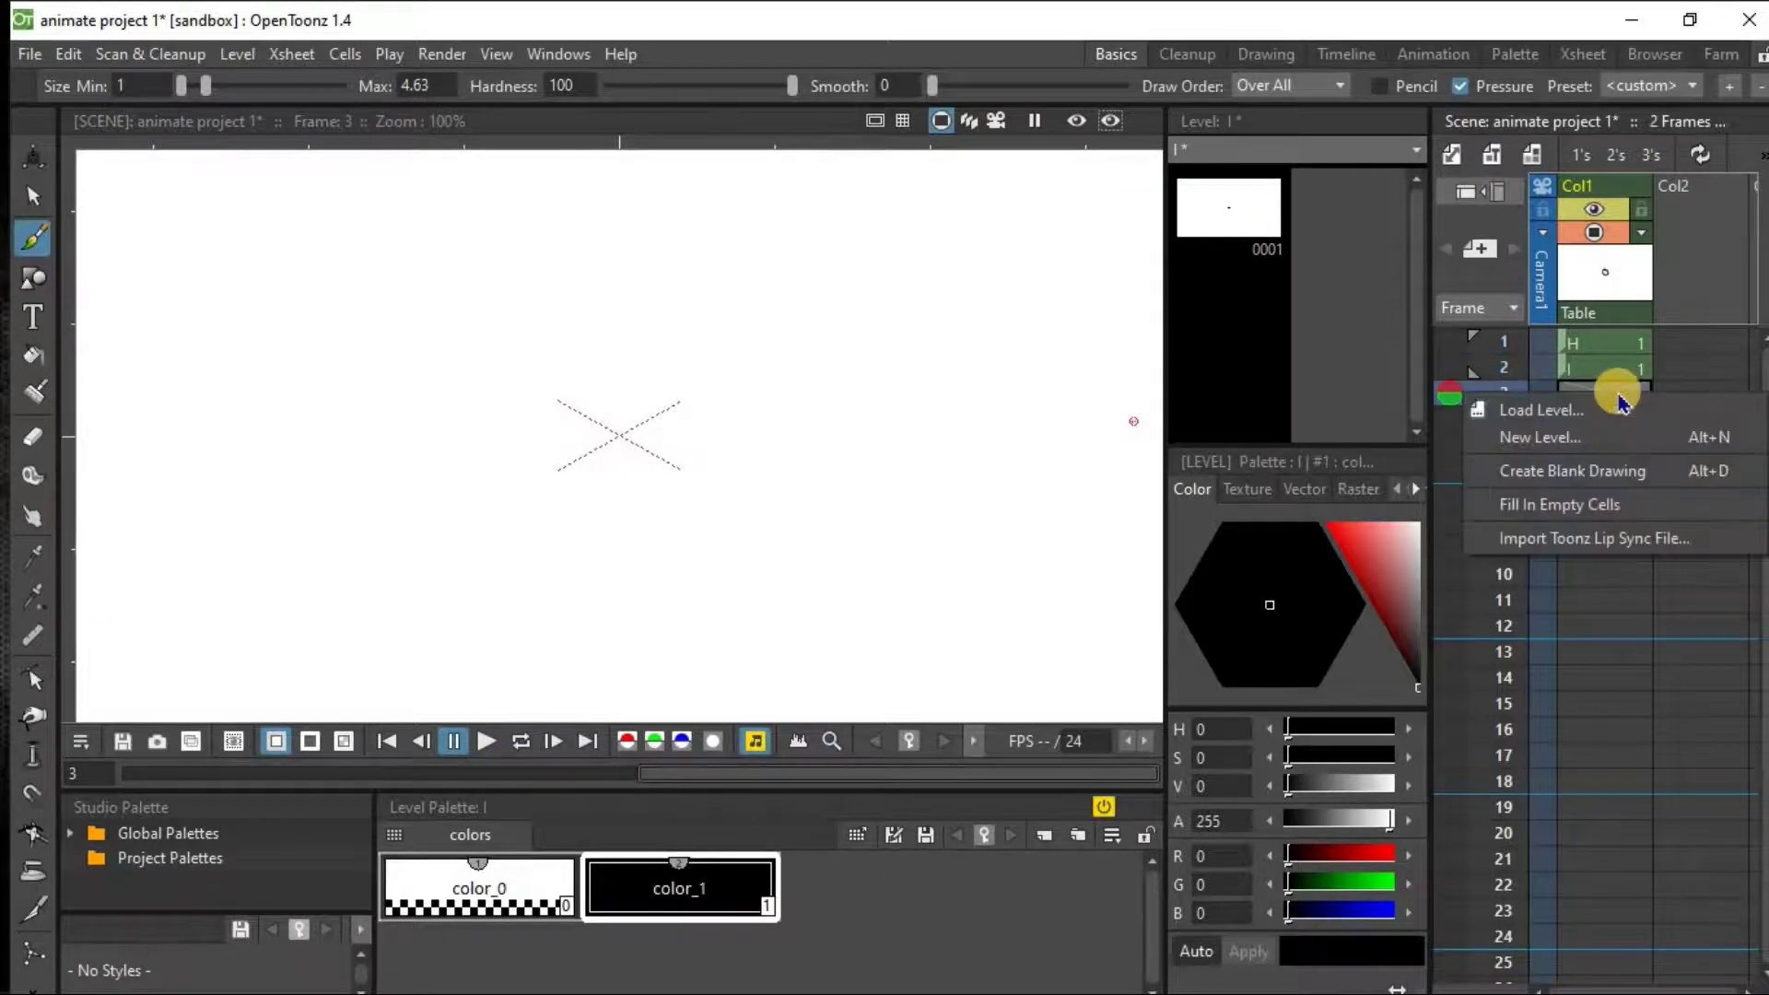
left_click(1612, 440)
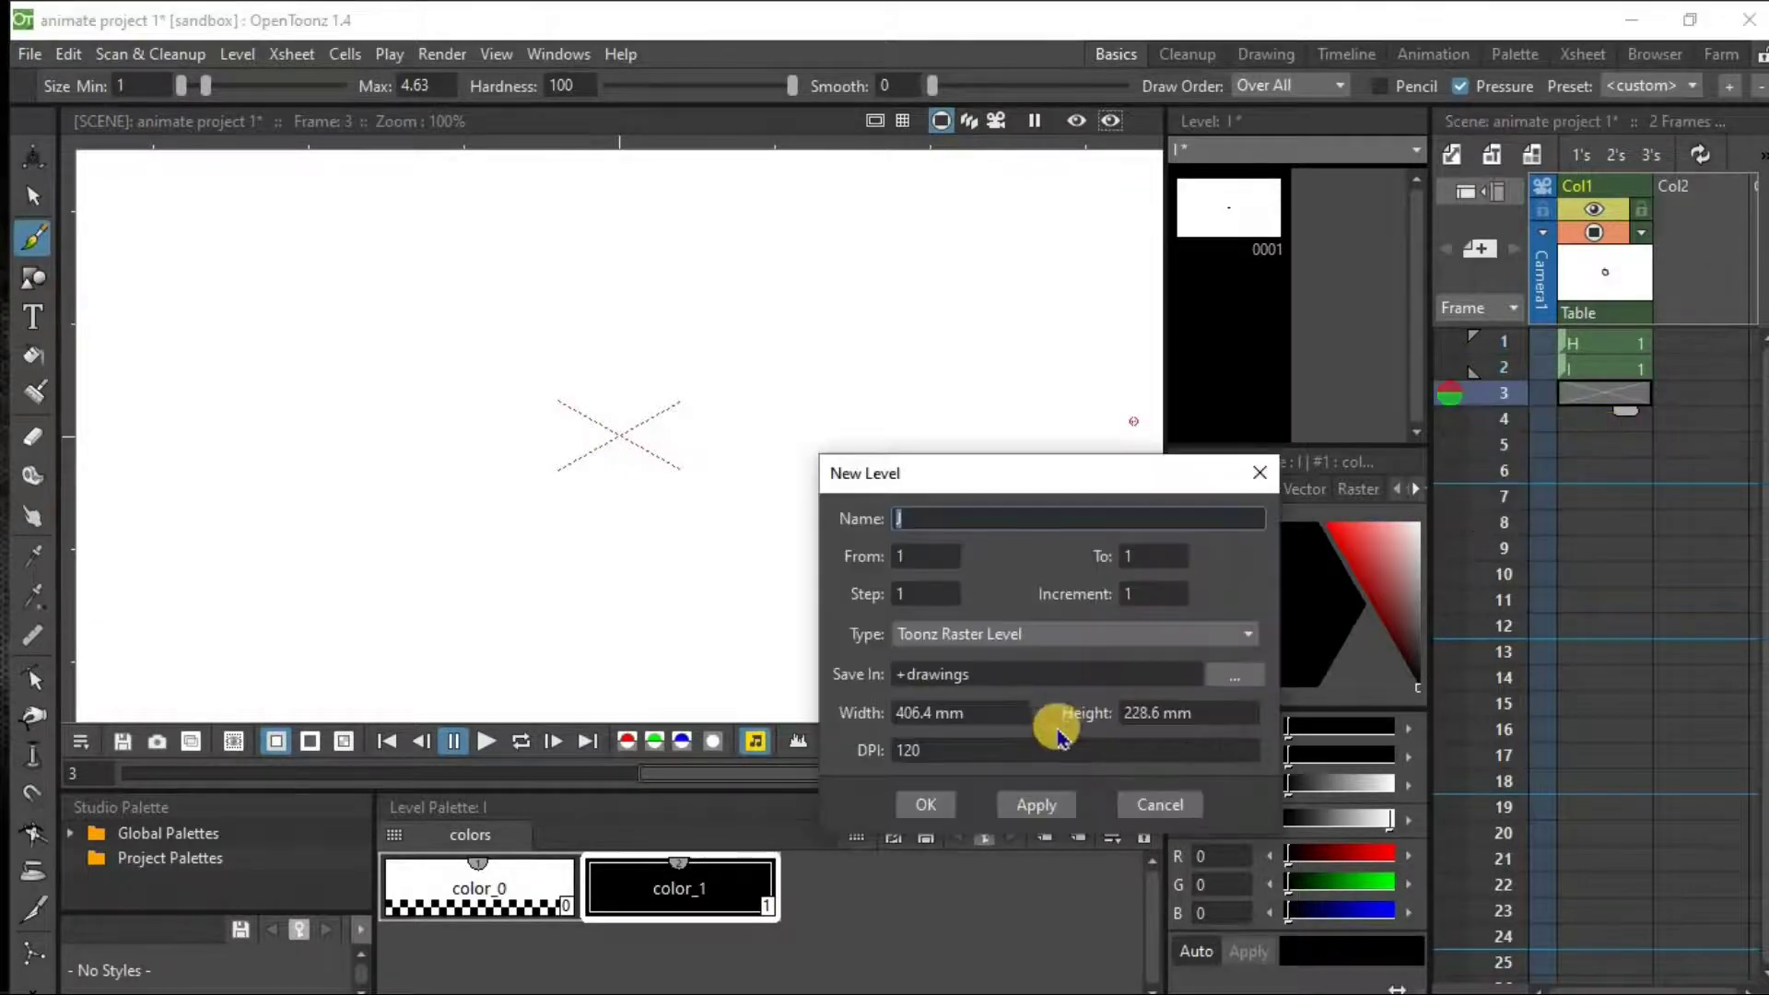
left_click(949, 812)
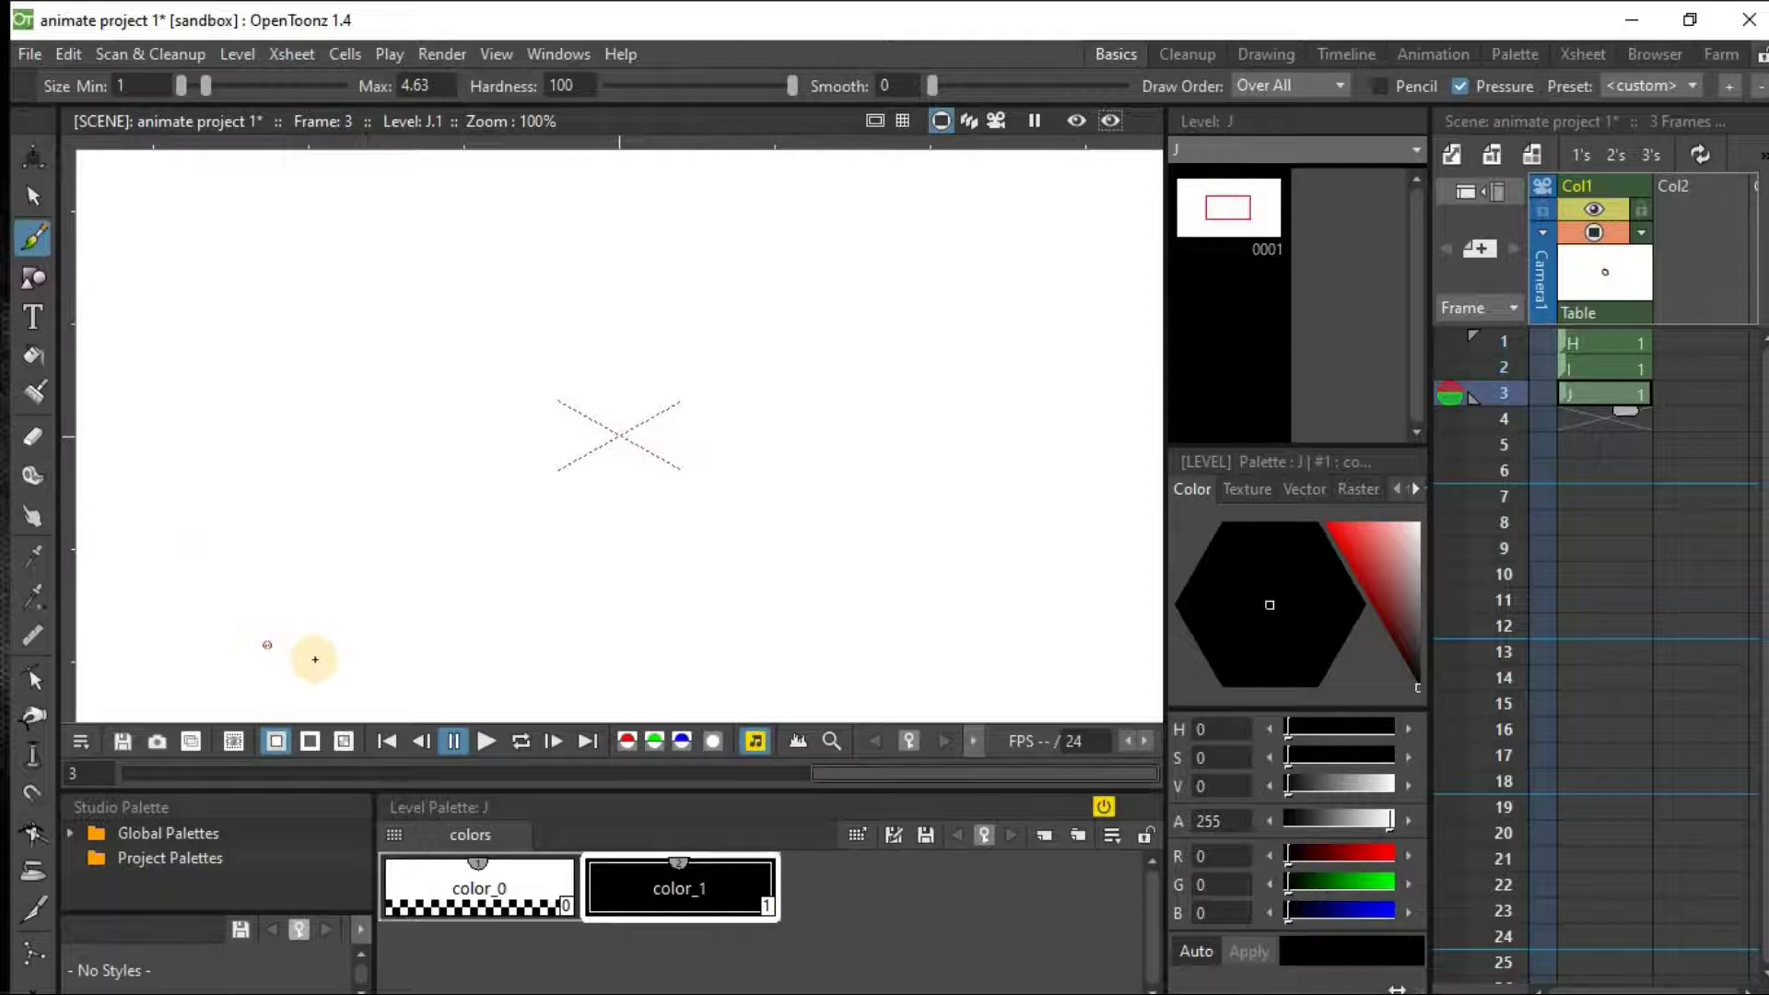
mouse_move(383, 663)
left_mouse_down()
mouse_move(383, 462)
mouse_move(959, 525)
mouse_move(676, 738)
mouse_move(361, 632)
mouse_move(370, 653)
left_mouse_up()
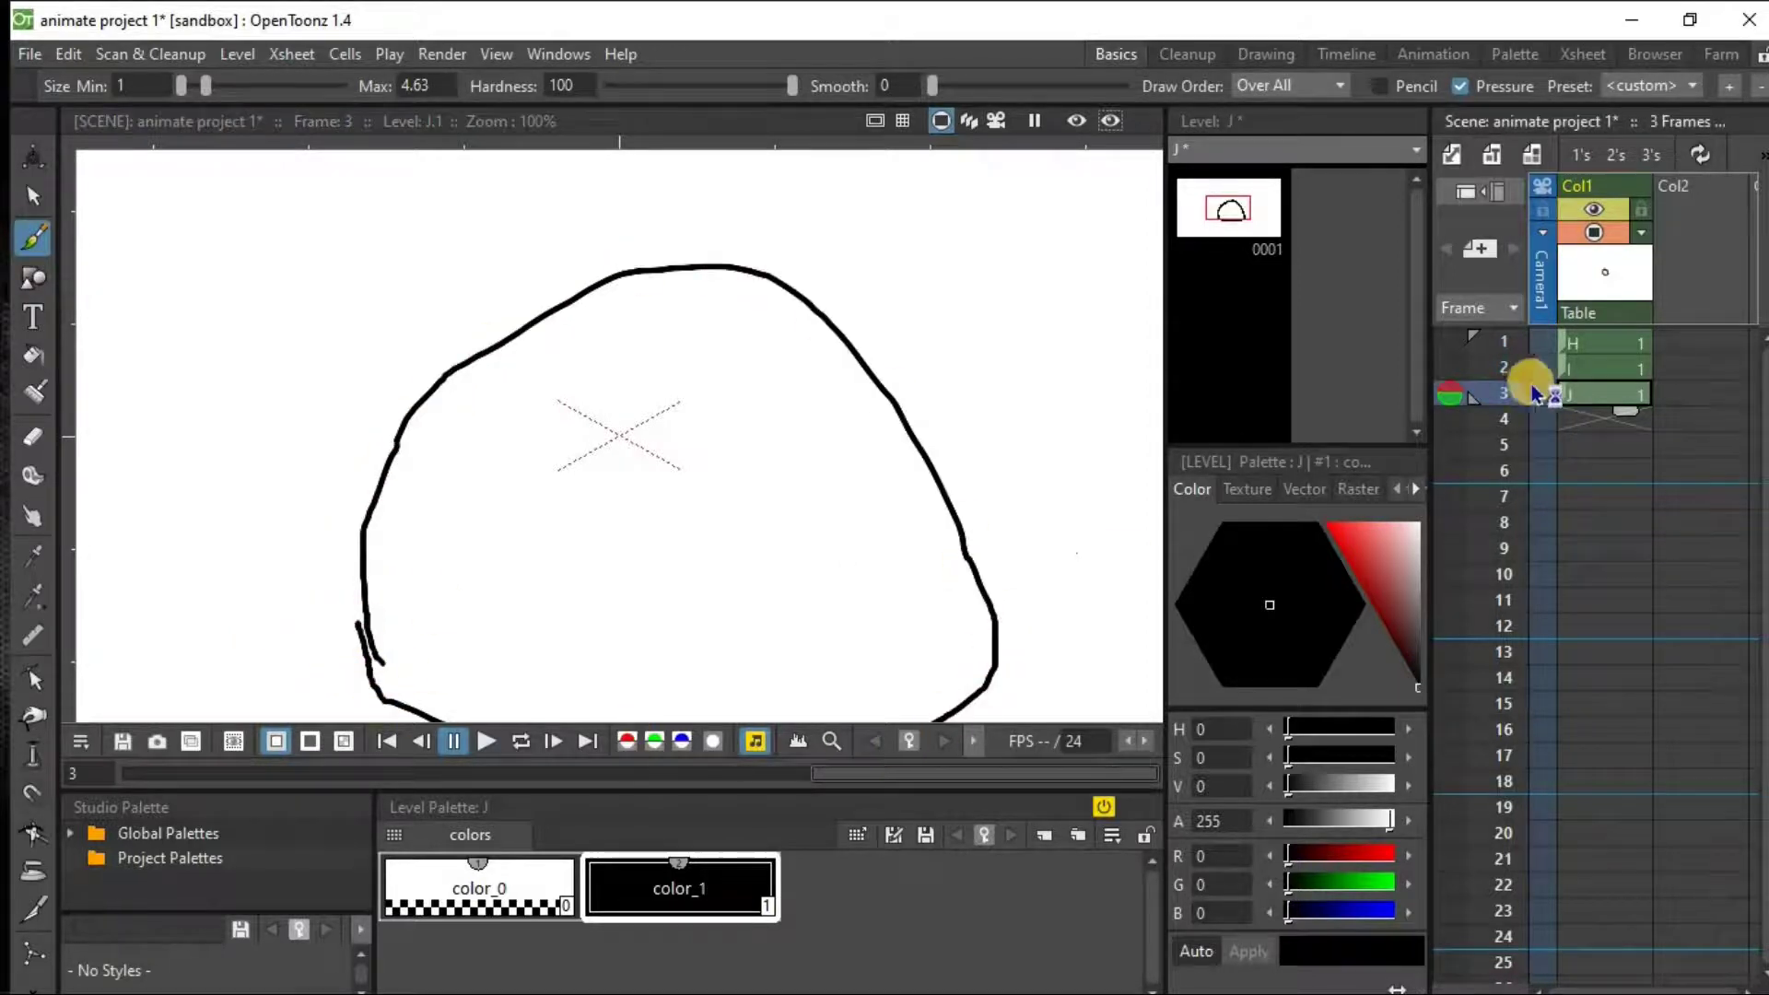
Create a new level in frame 4 and paint a triangle from three brush strokes.
left_click(1573, 418)
right_click(1571, 420)
left_click(1572, 434)
left_click(941, 811)
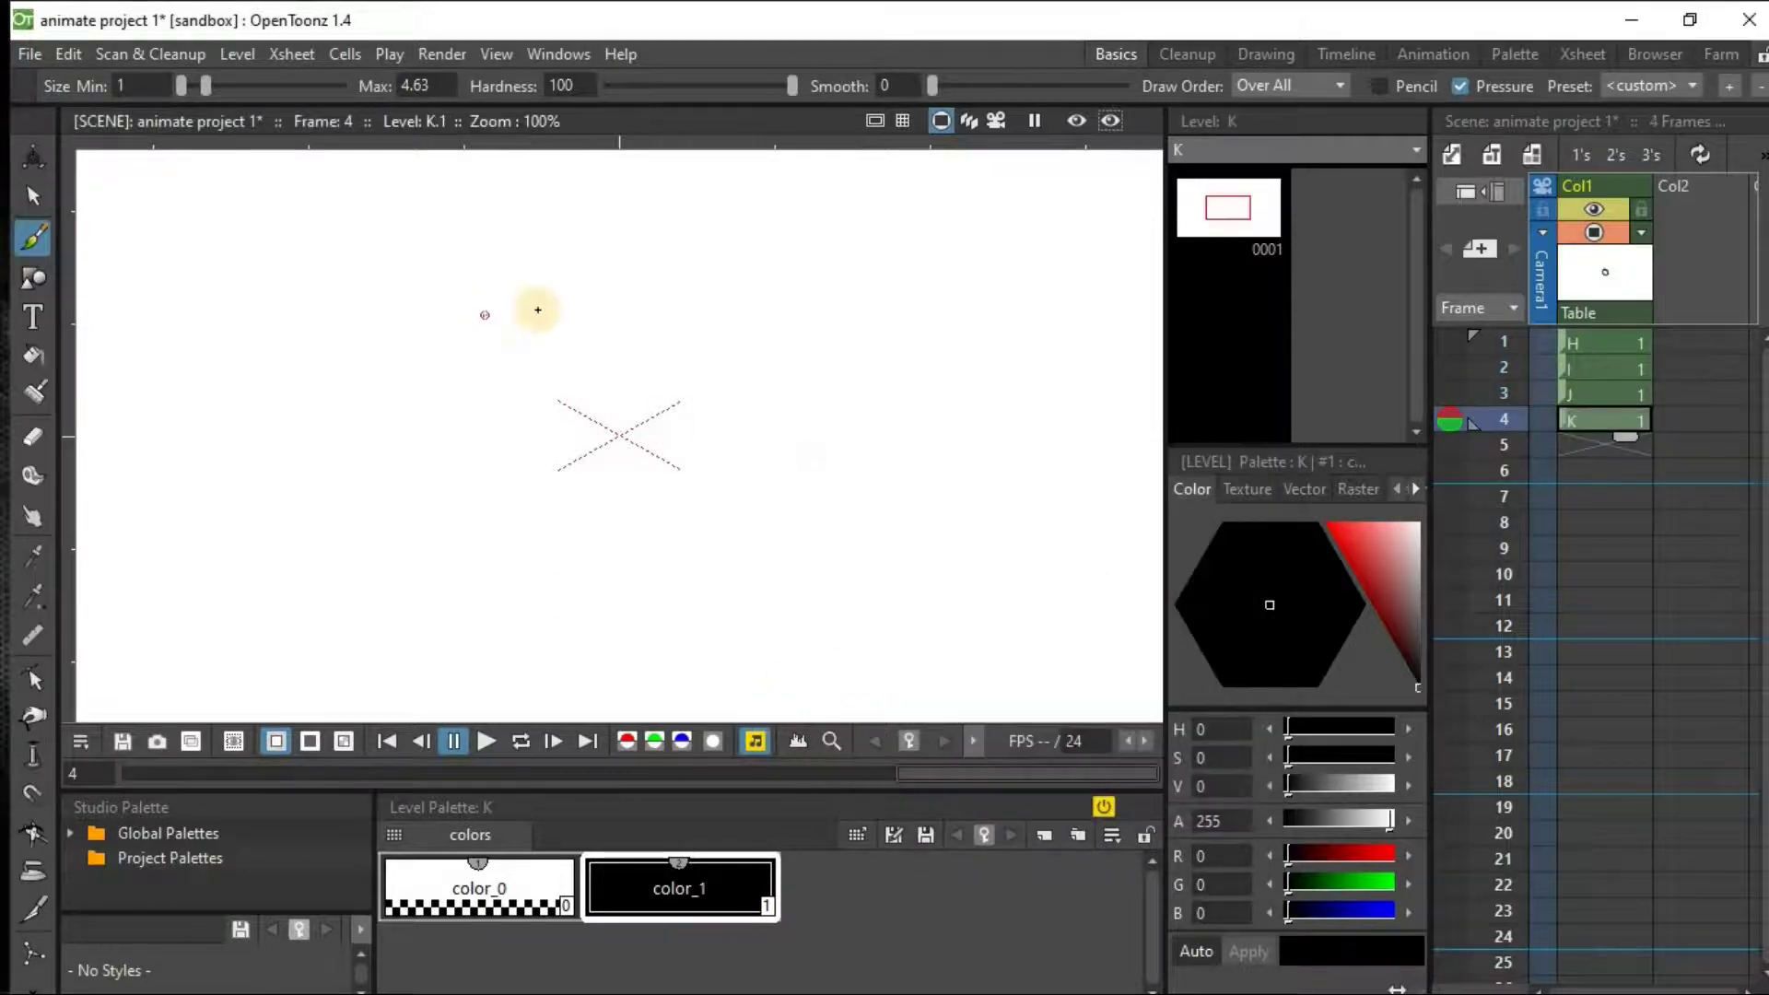
left_click_drag(570, 318, 428, 623)
mouse_move(572, 323)
left_mouse_down()
mouse_move(686, 582)
mouse_move(709, 617)
left_mouse_up()
left_click_drag(429, 619, 717, 624)
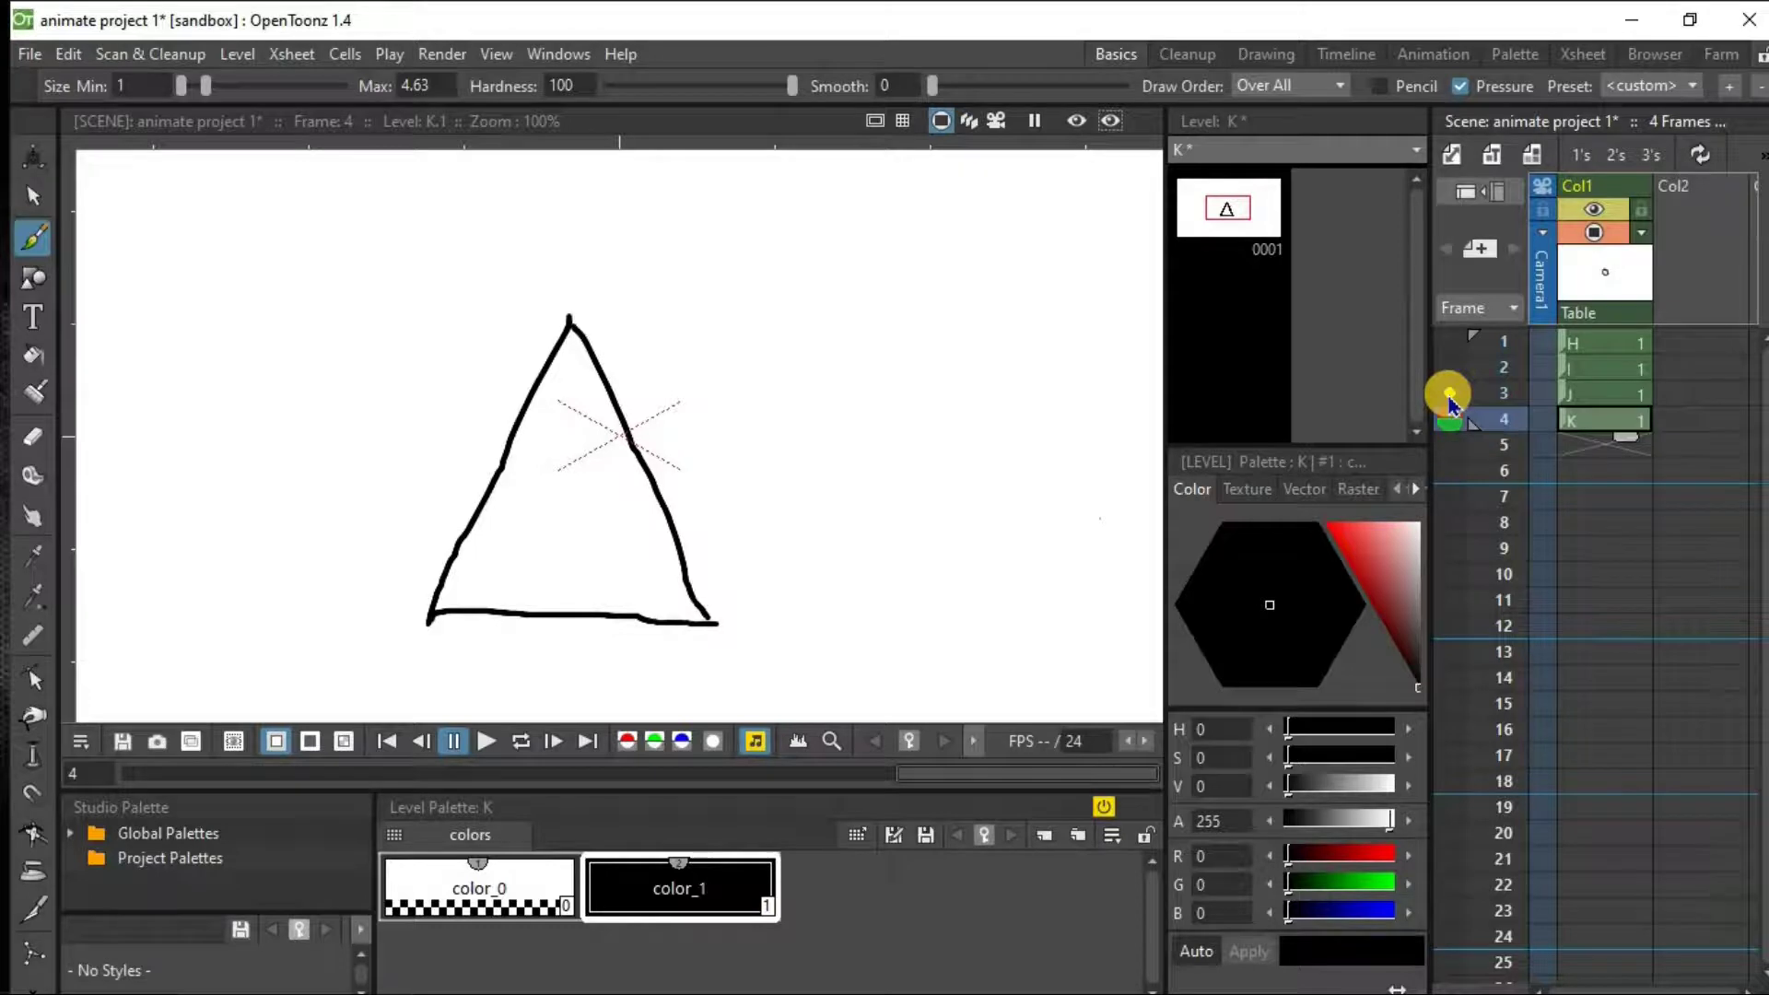
Show frame 3 as an onion skin behind the triangle on frame 4, and turn it off again.
left_click(1449, 394)
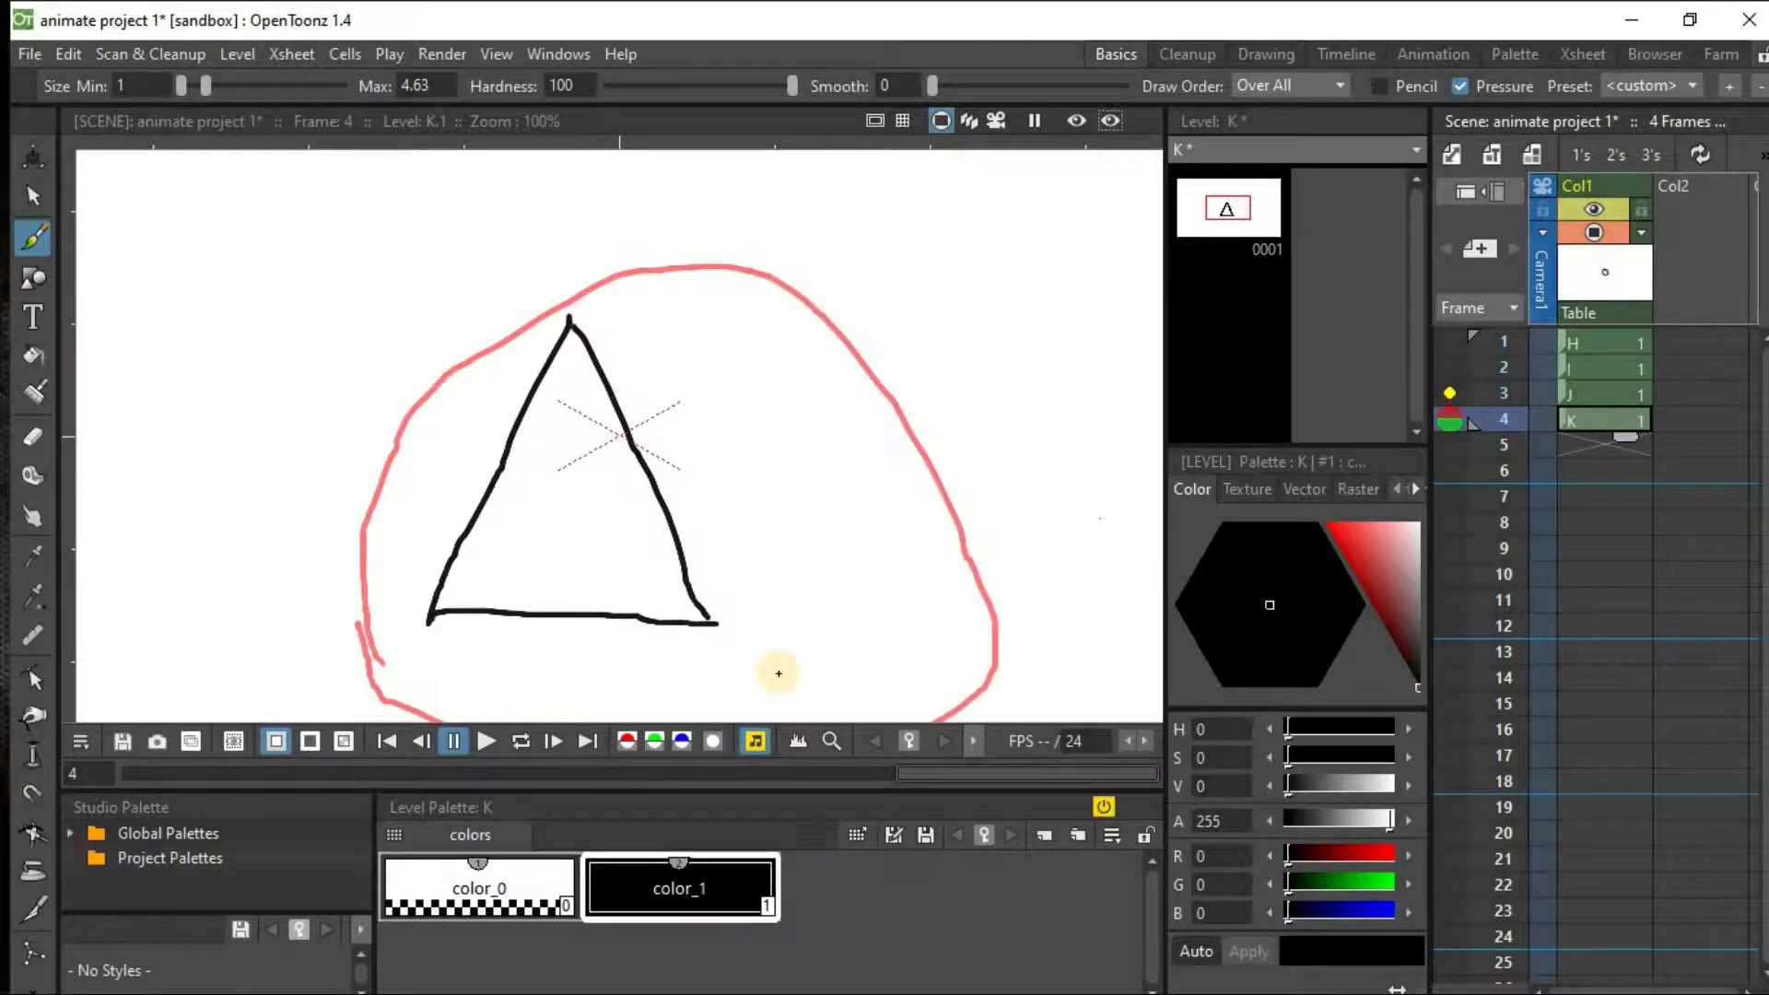
left_click(1449, 394)
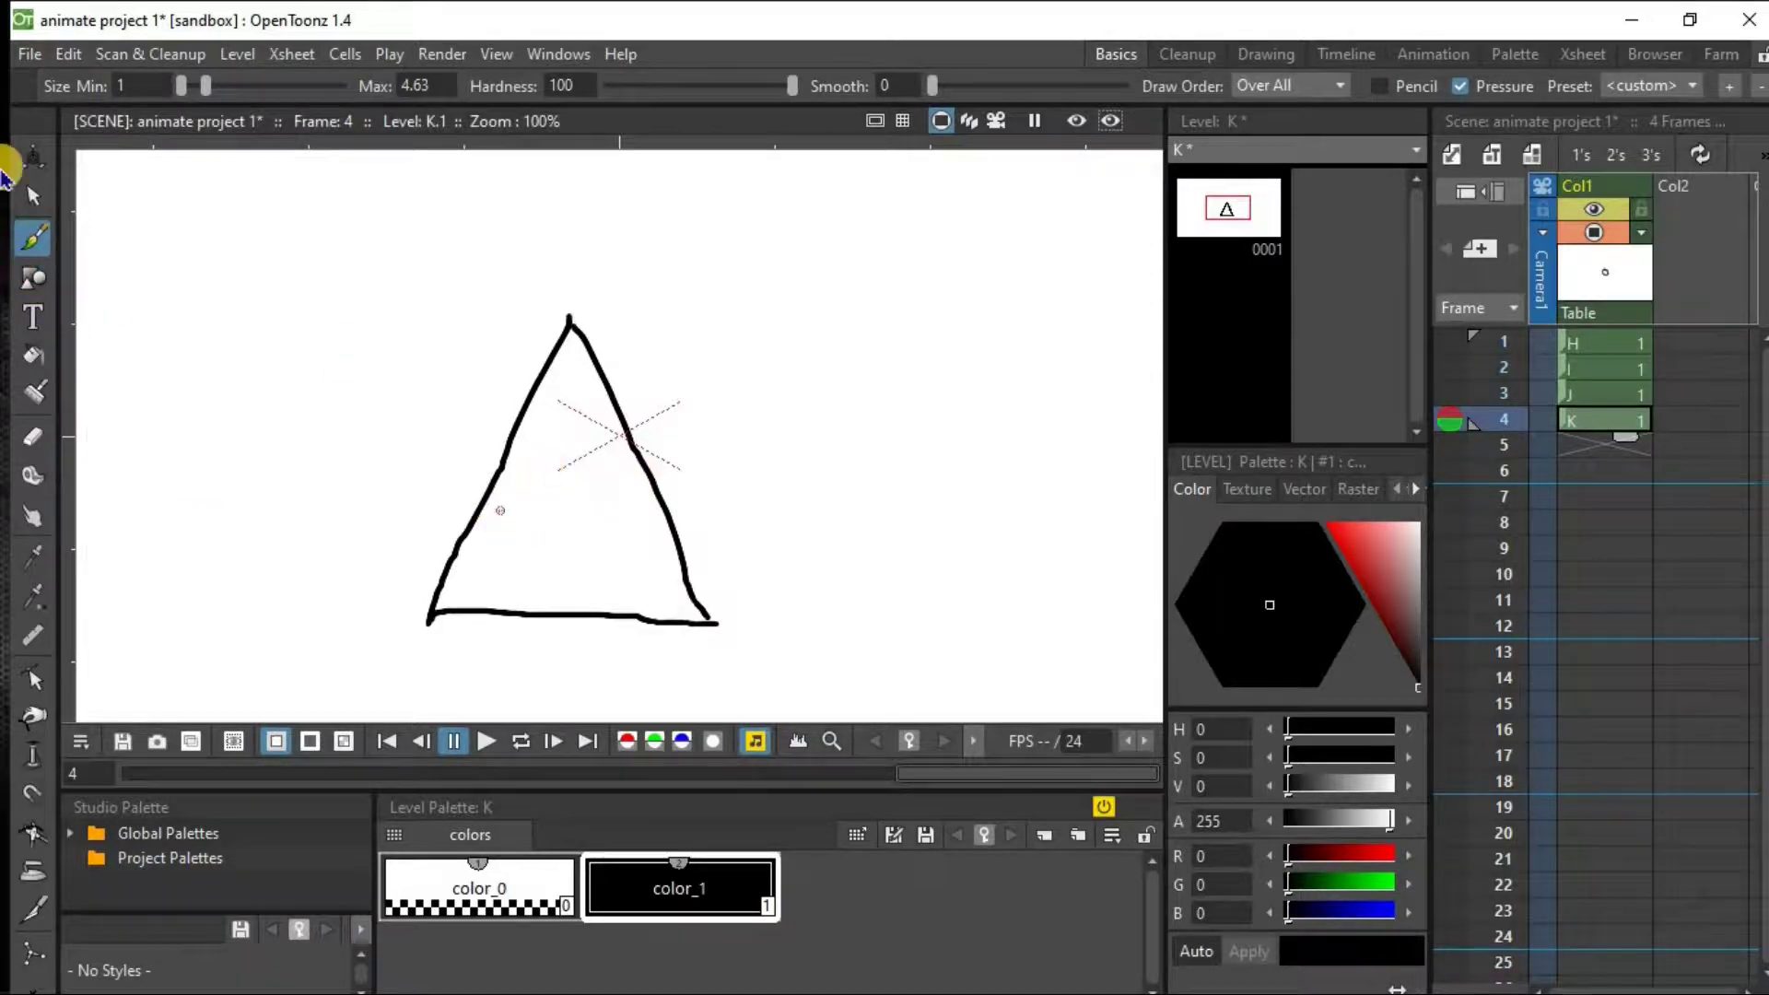
Activate the Geometric tool and create a new Toonz Raster level in frame 5.
left_click(31, 284)
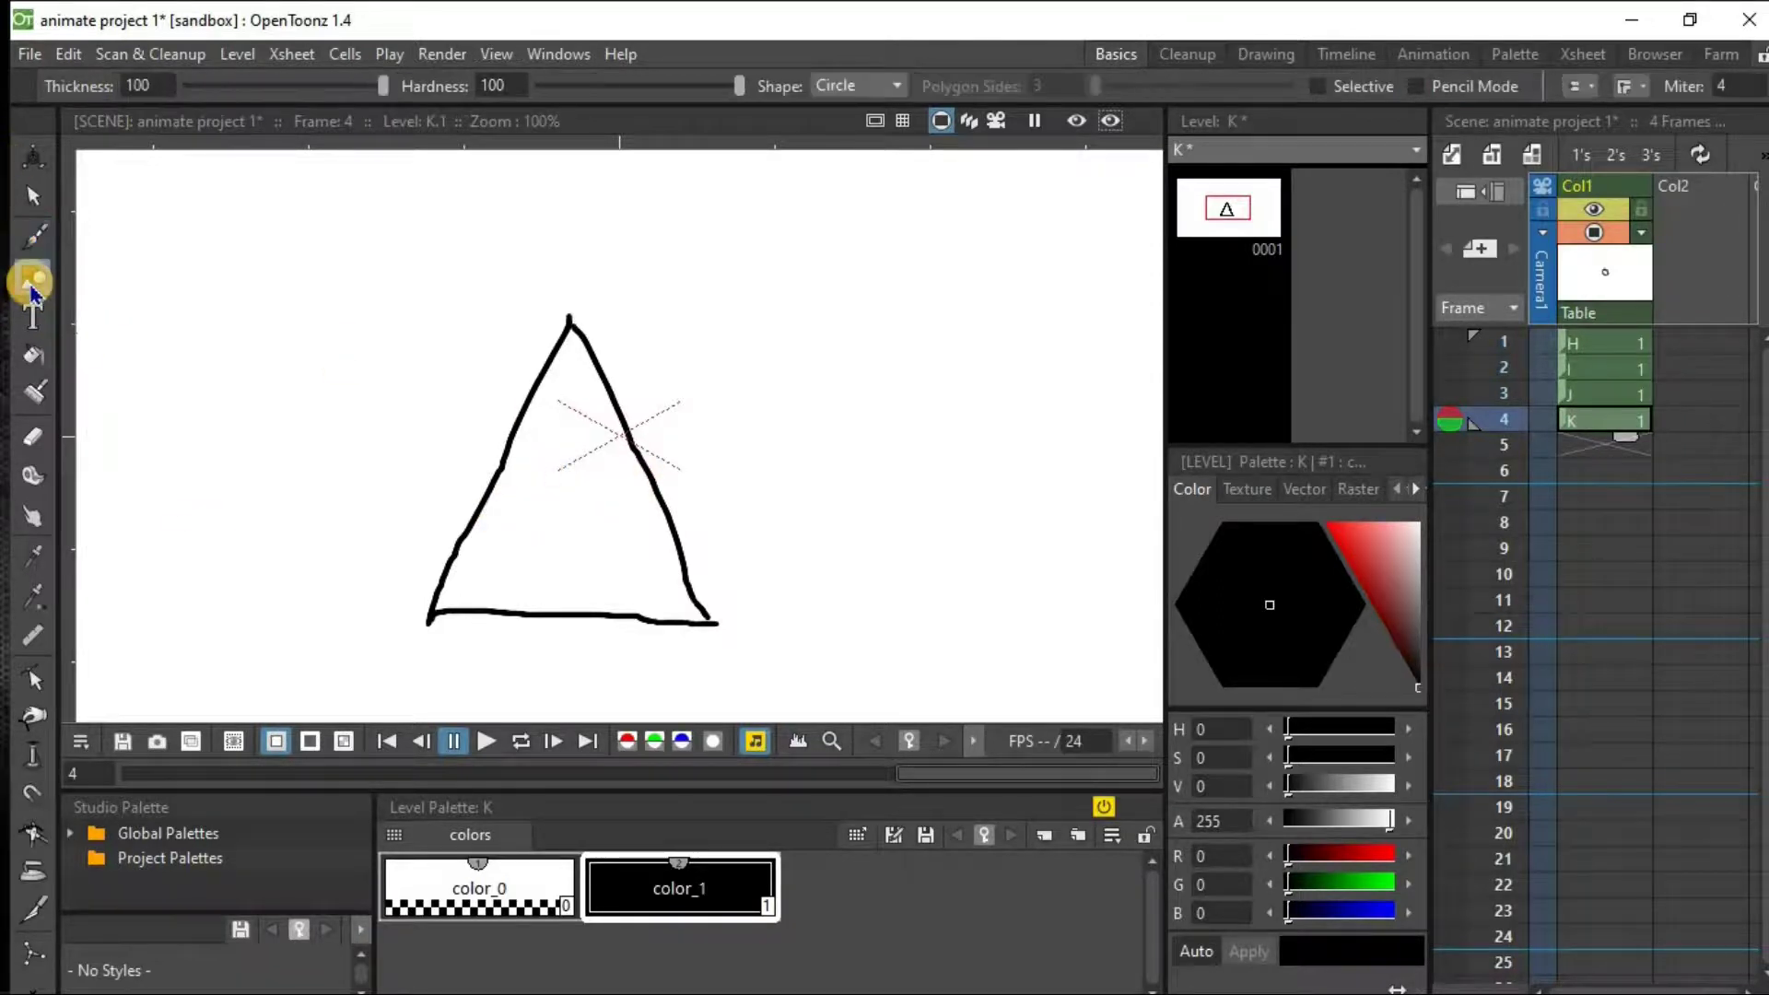
left_click(1578, 444)
right_click(1579, 446)
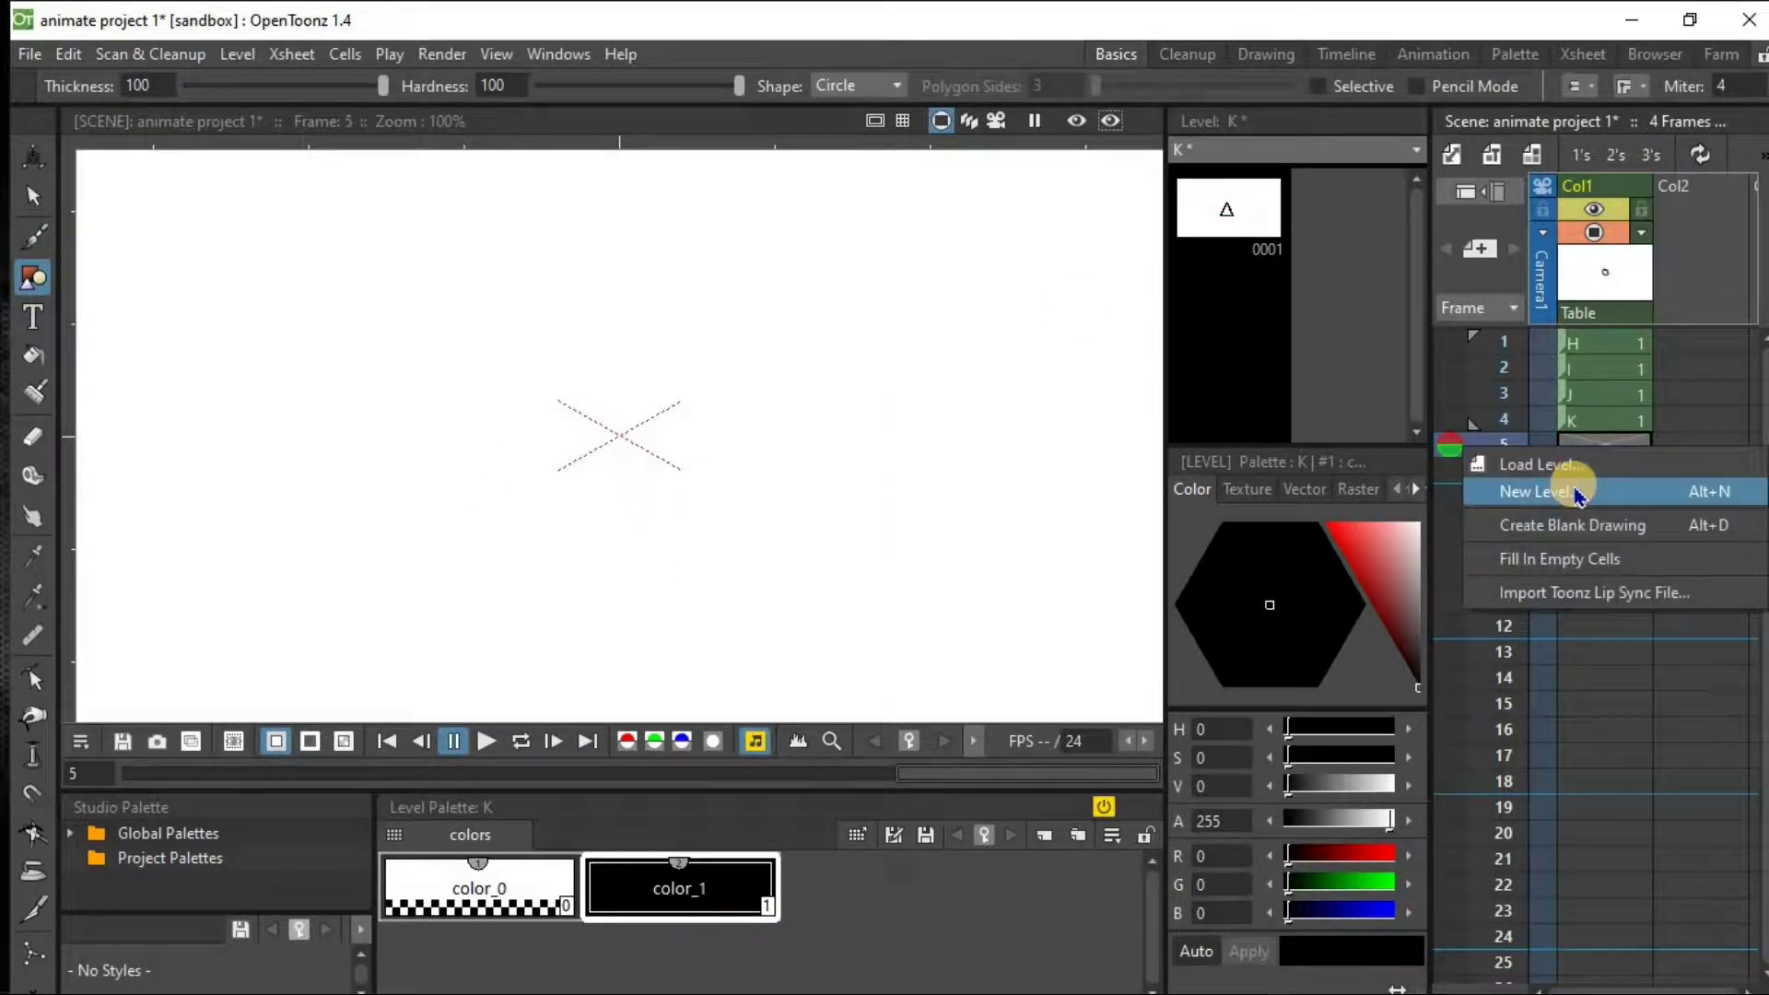
left_click(1577, 494)
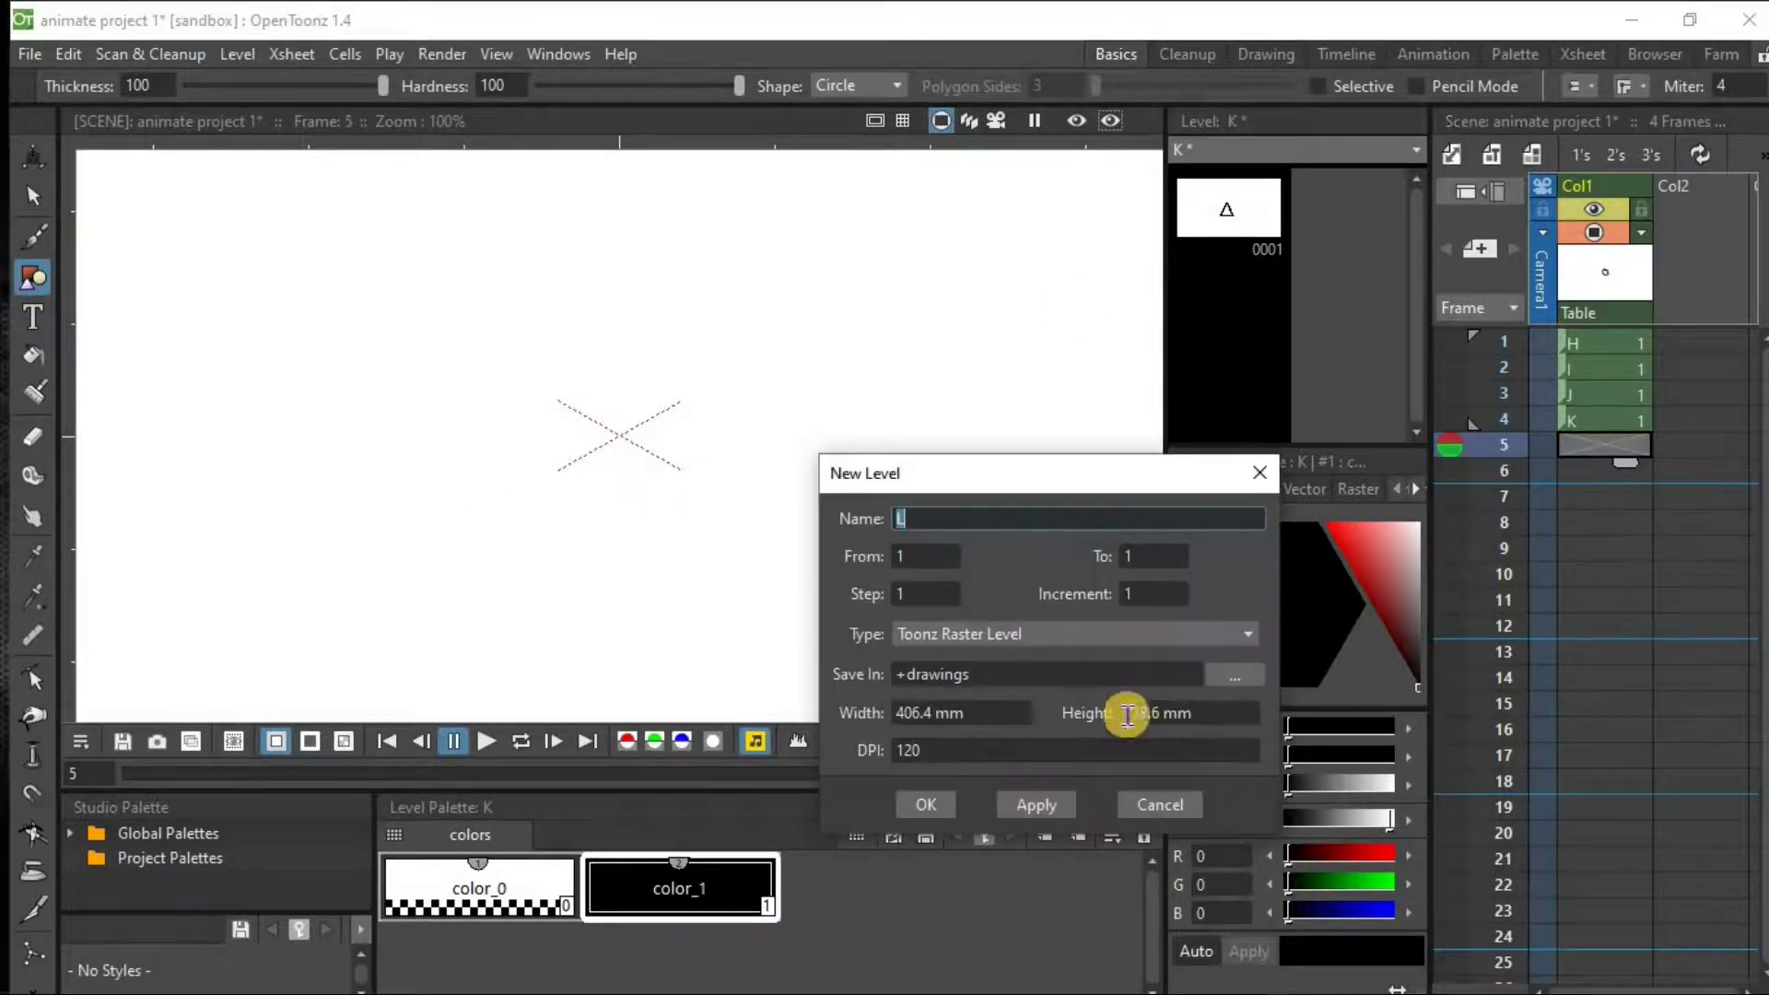
left_click(930, 806)
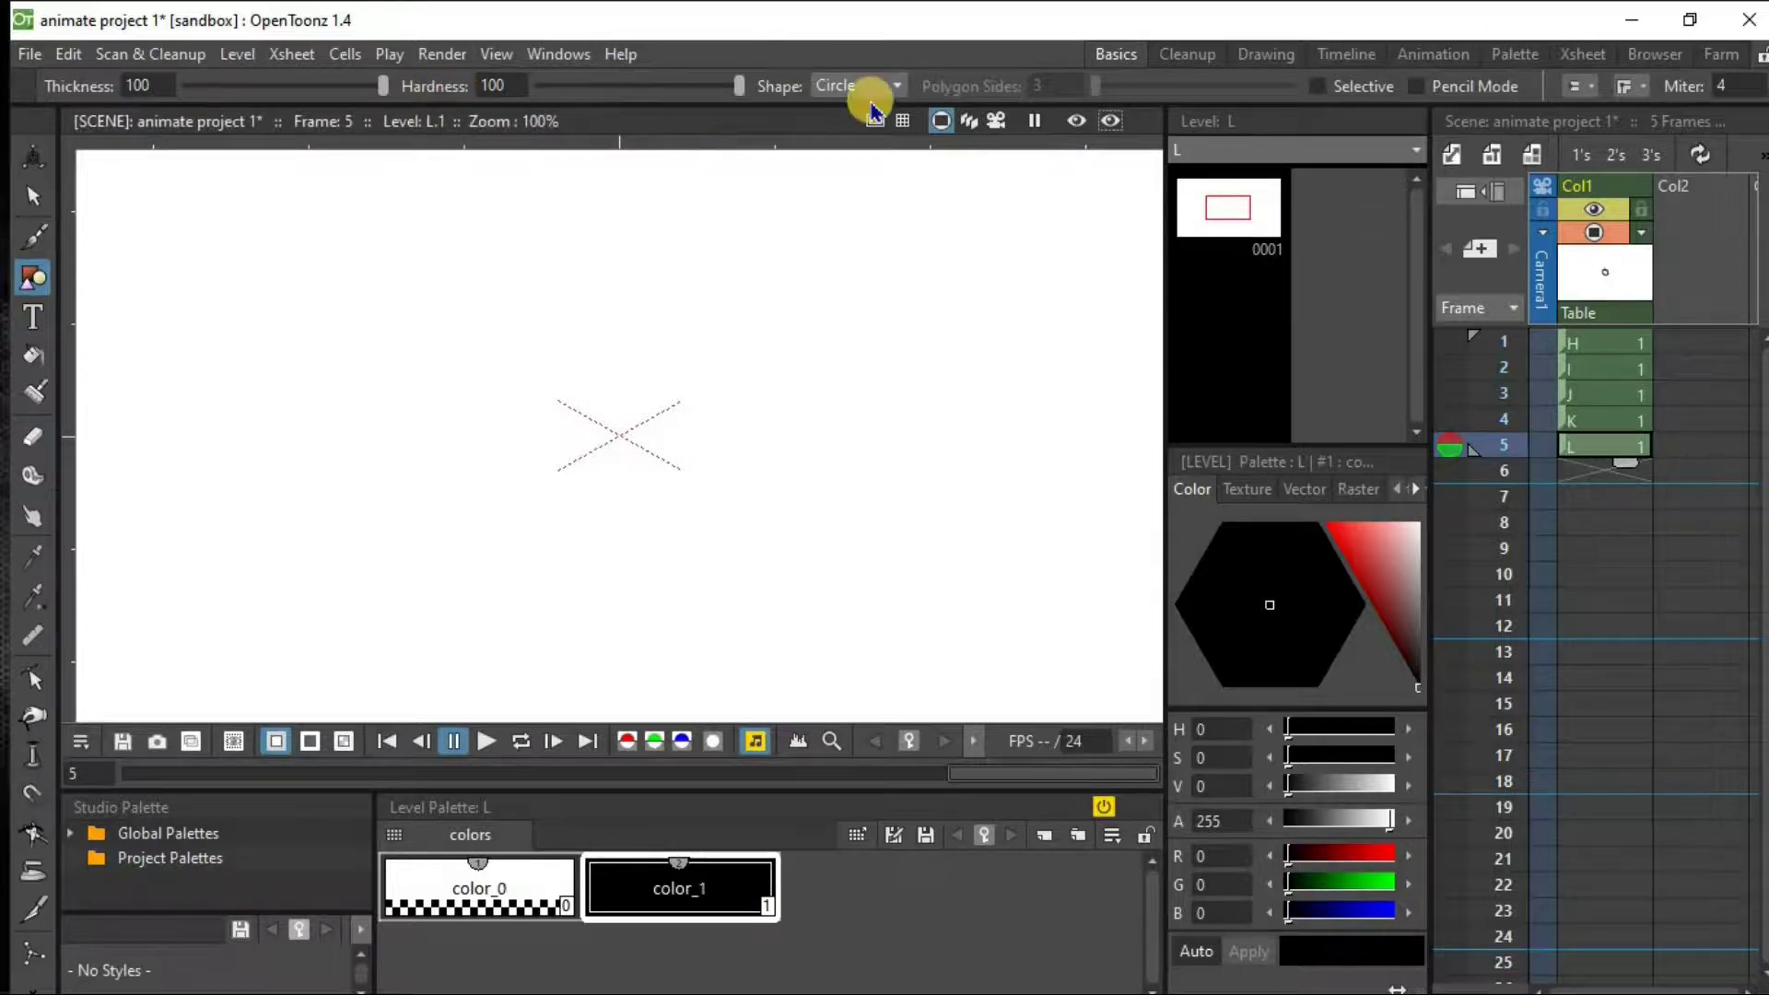
Draw three overlapping black circles of different sizes on frame 5 with the Circle shape at thickness 100.
left_click_drag(417, 287, 581, 456)
left_click_drag(474, 269, 509, 341)
left_click_drag(789, 449, 841, 493)
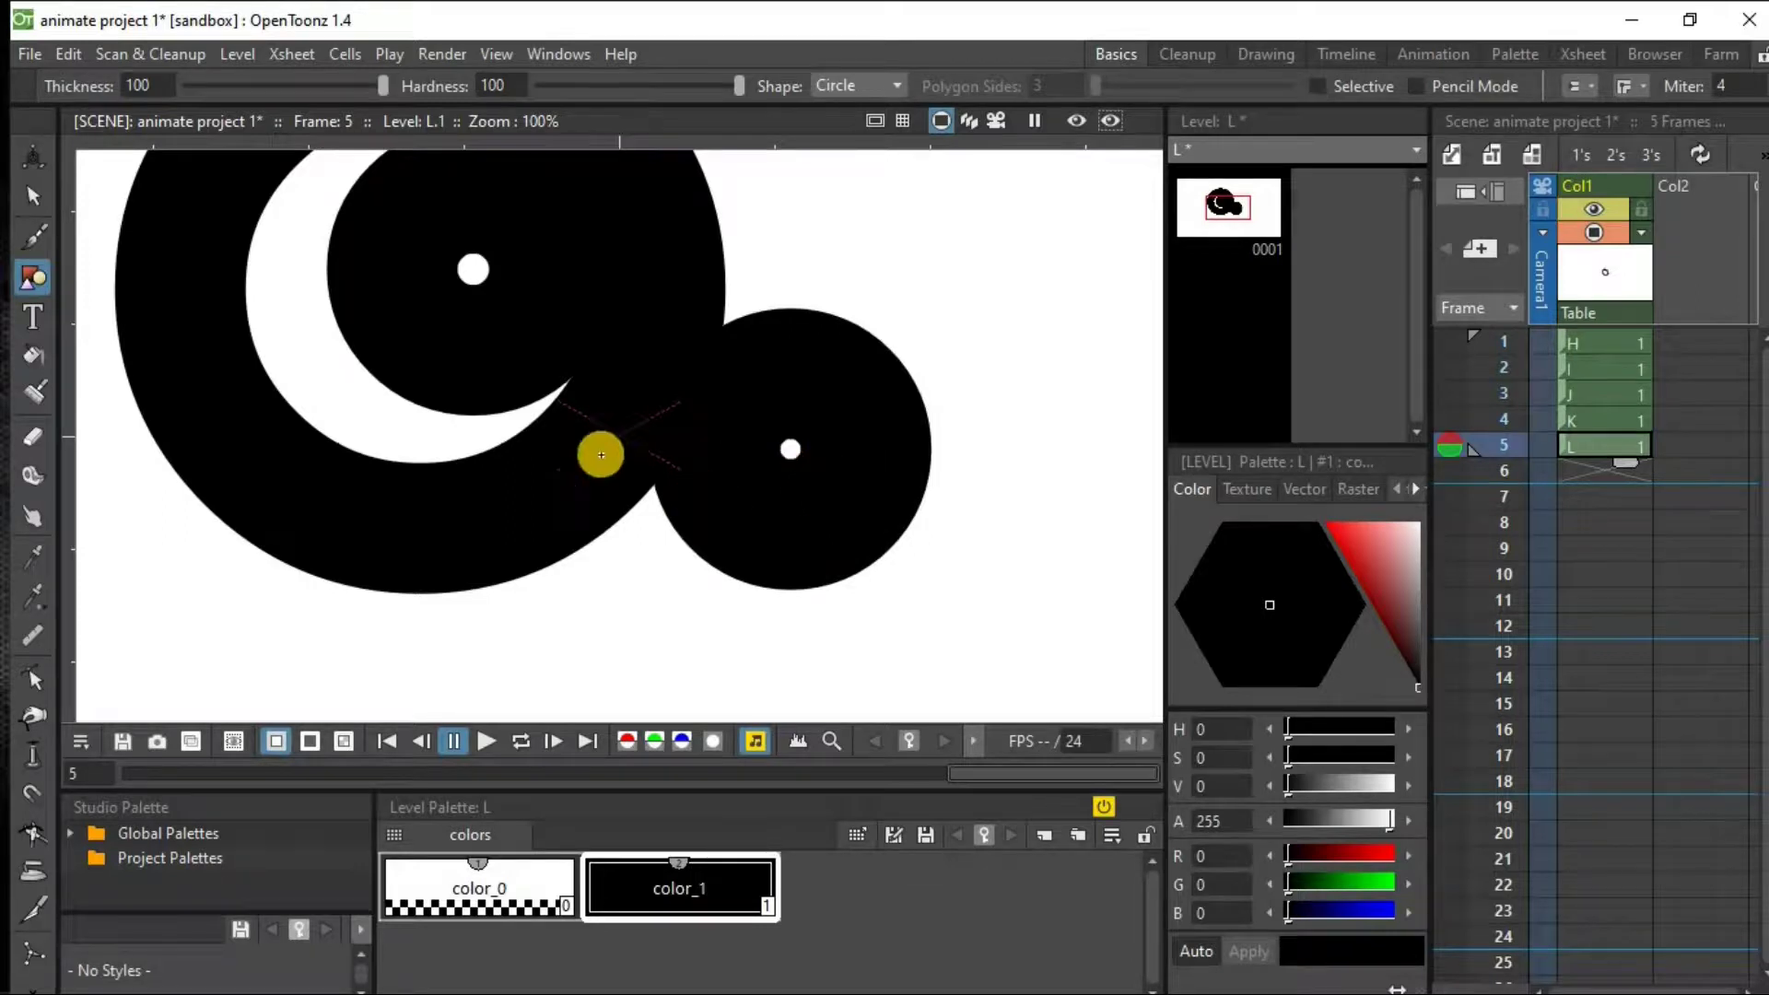
Return to frame 1 and play the five-frame animation at 24 FPS.
left_click(1608, 345)
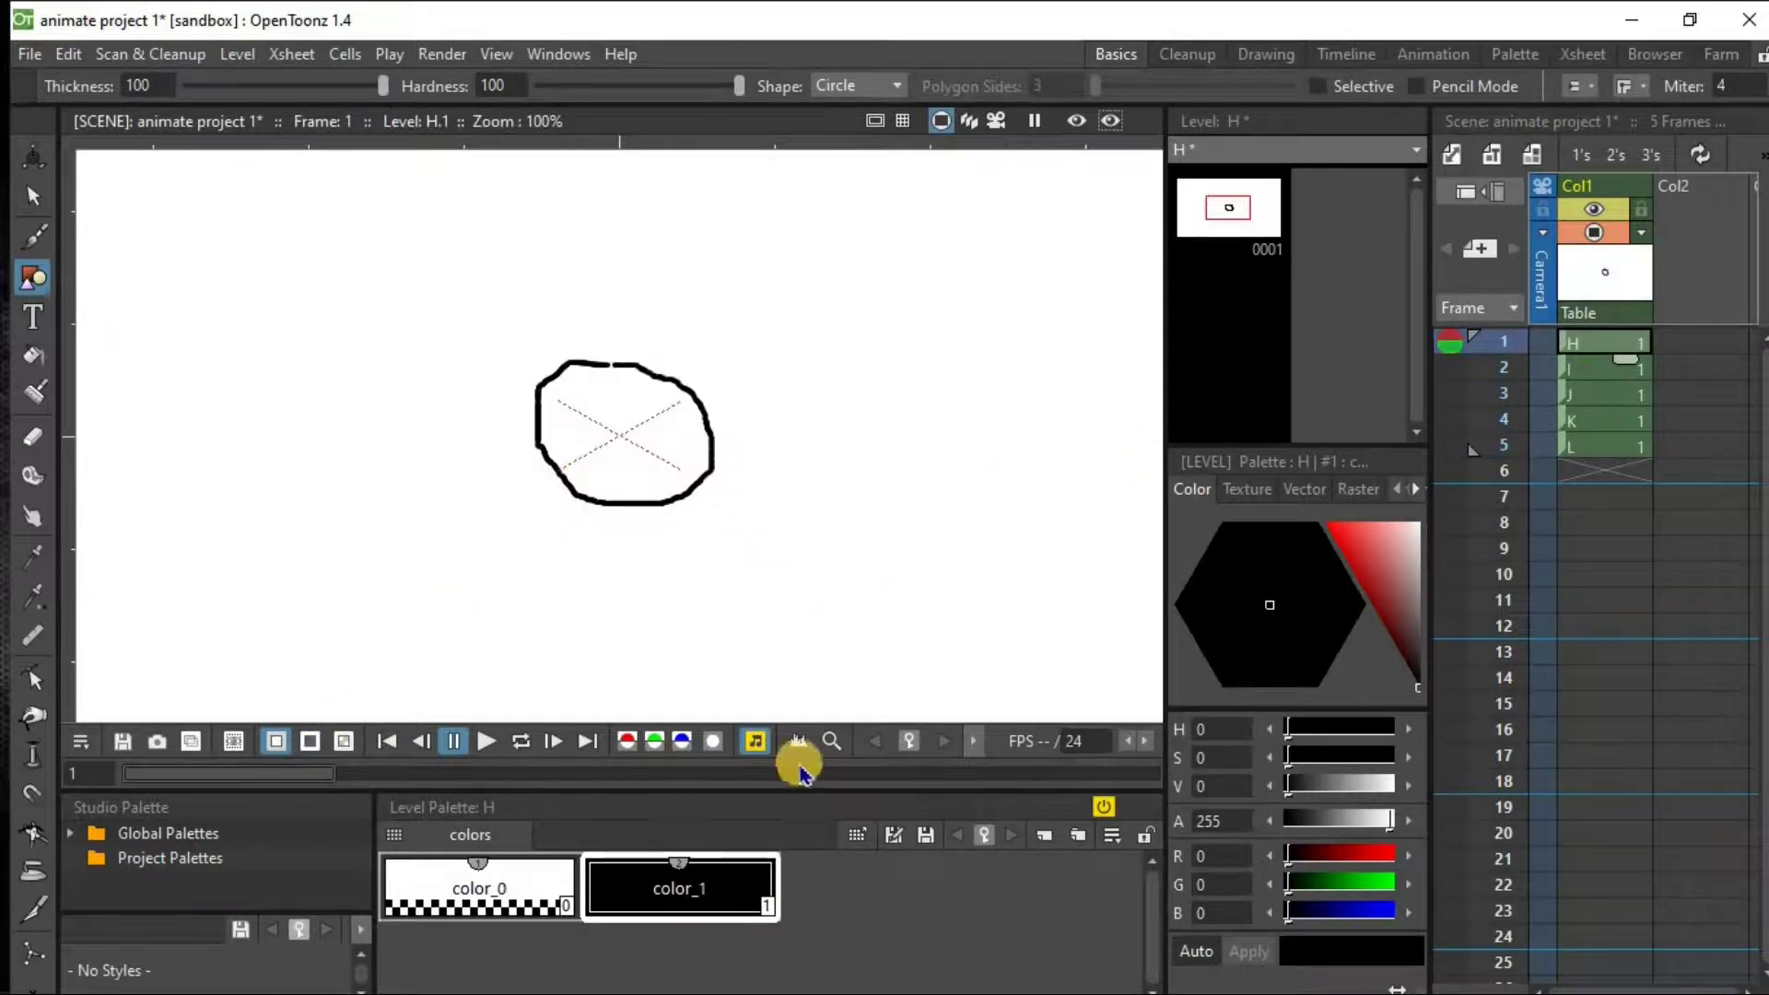
left_click(1128, 748)
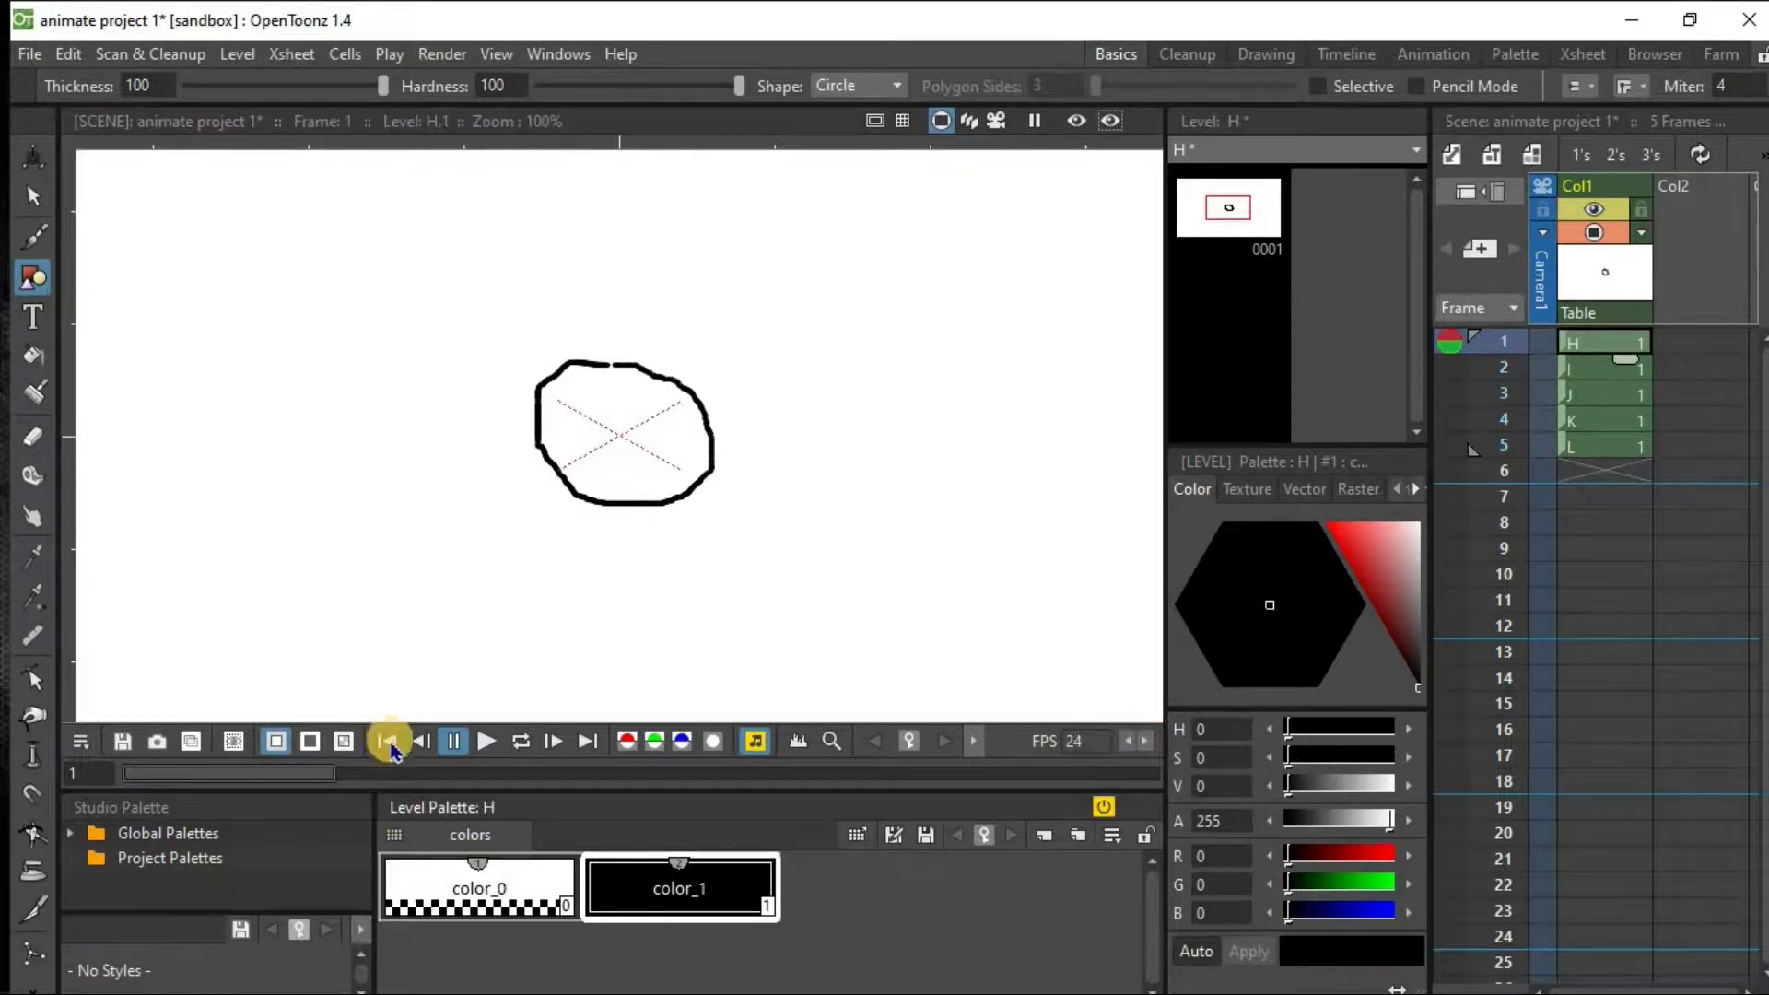
left_click(484, 744)
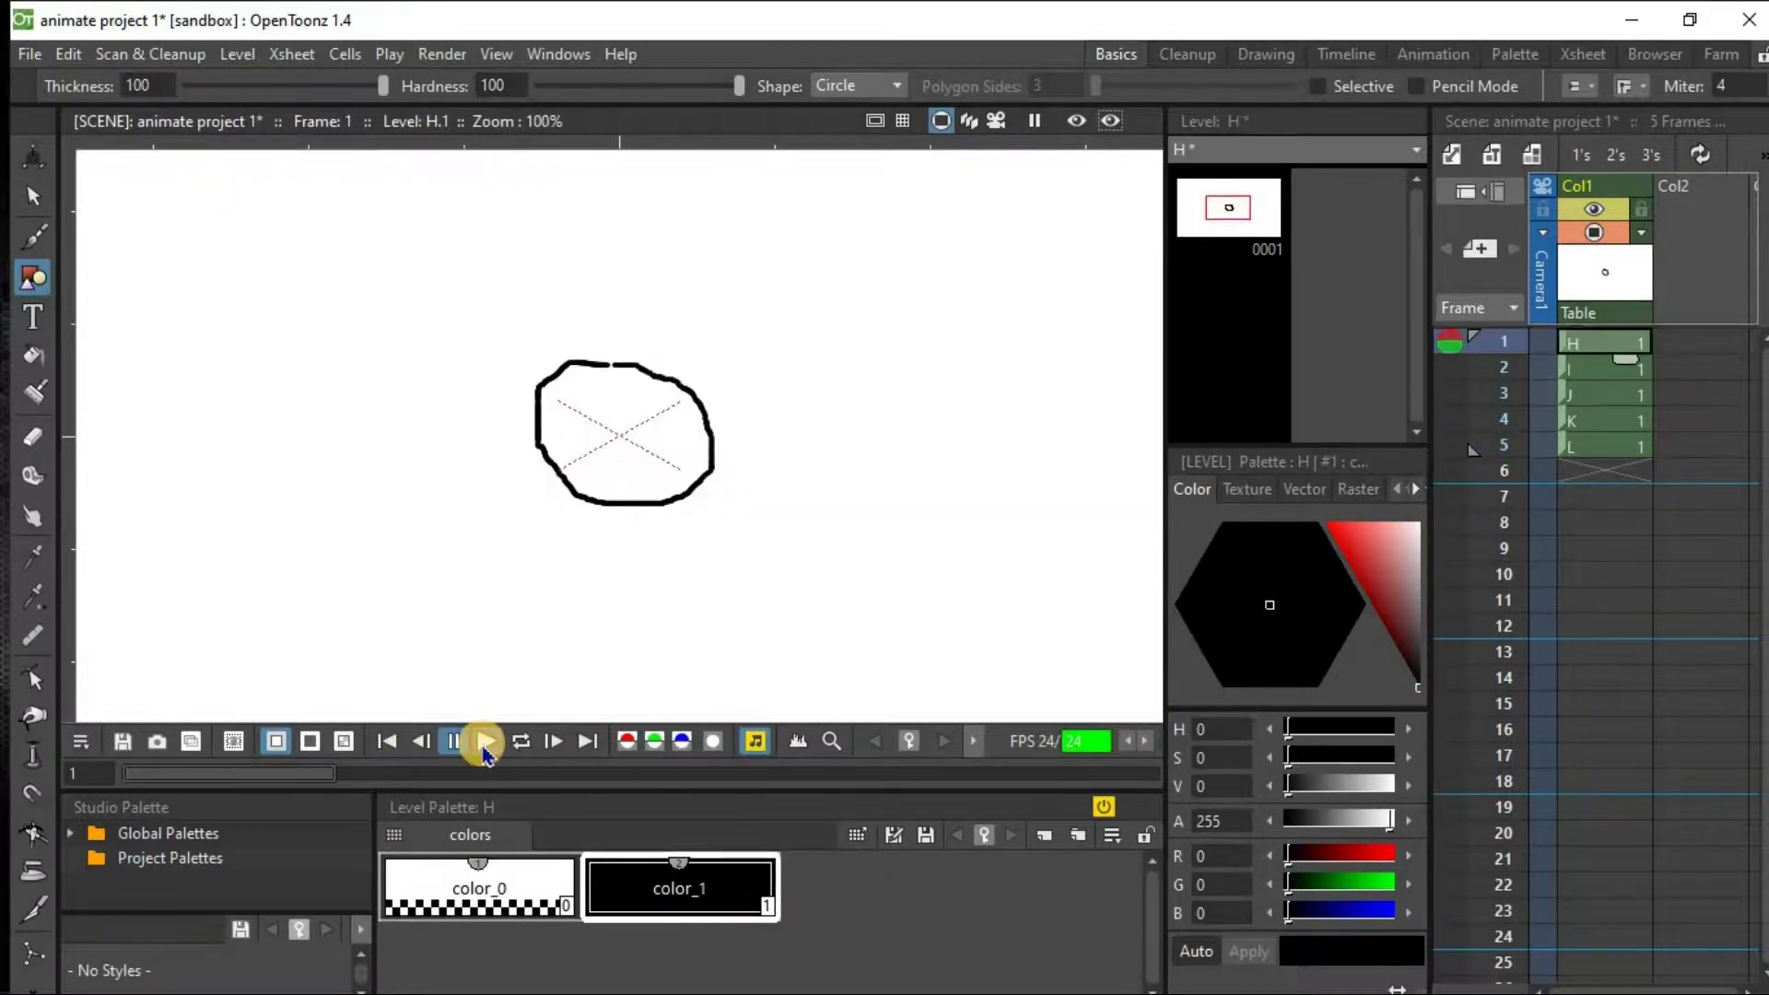
Lower the playback rate to 5 FPS and play the animation again.
left_click(1124, 747)
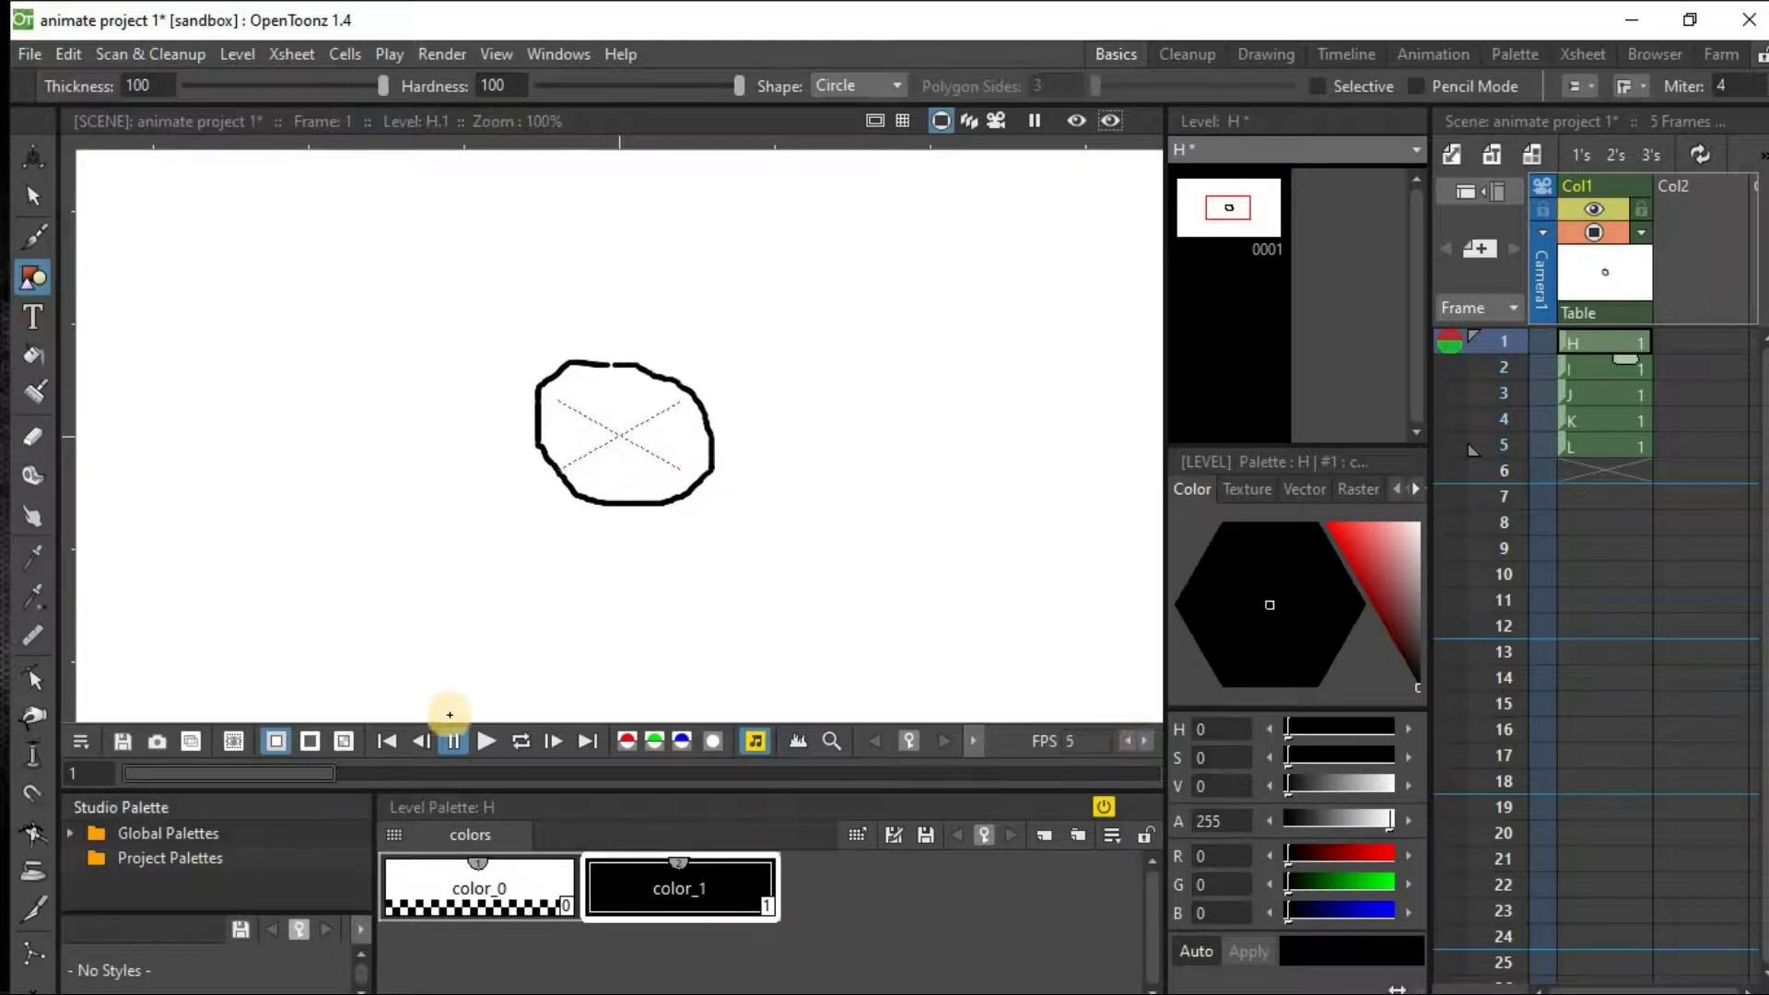
left_click(485, 757)
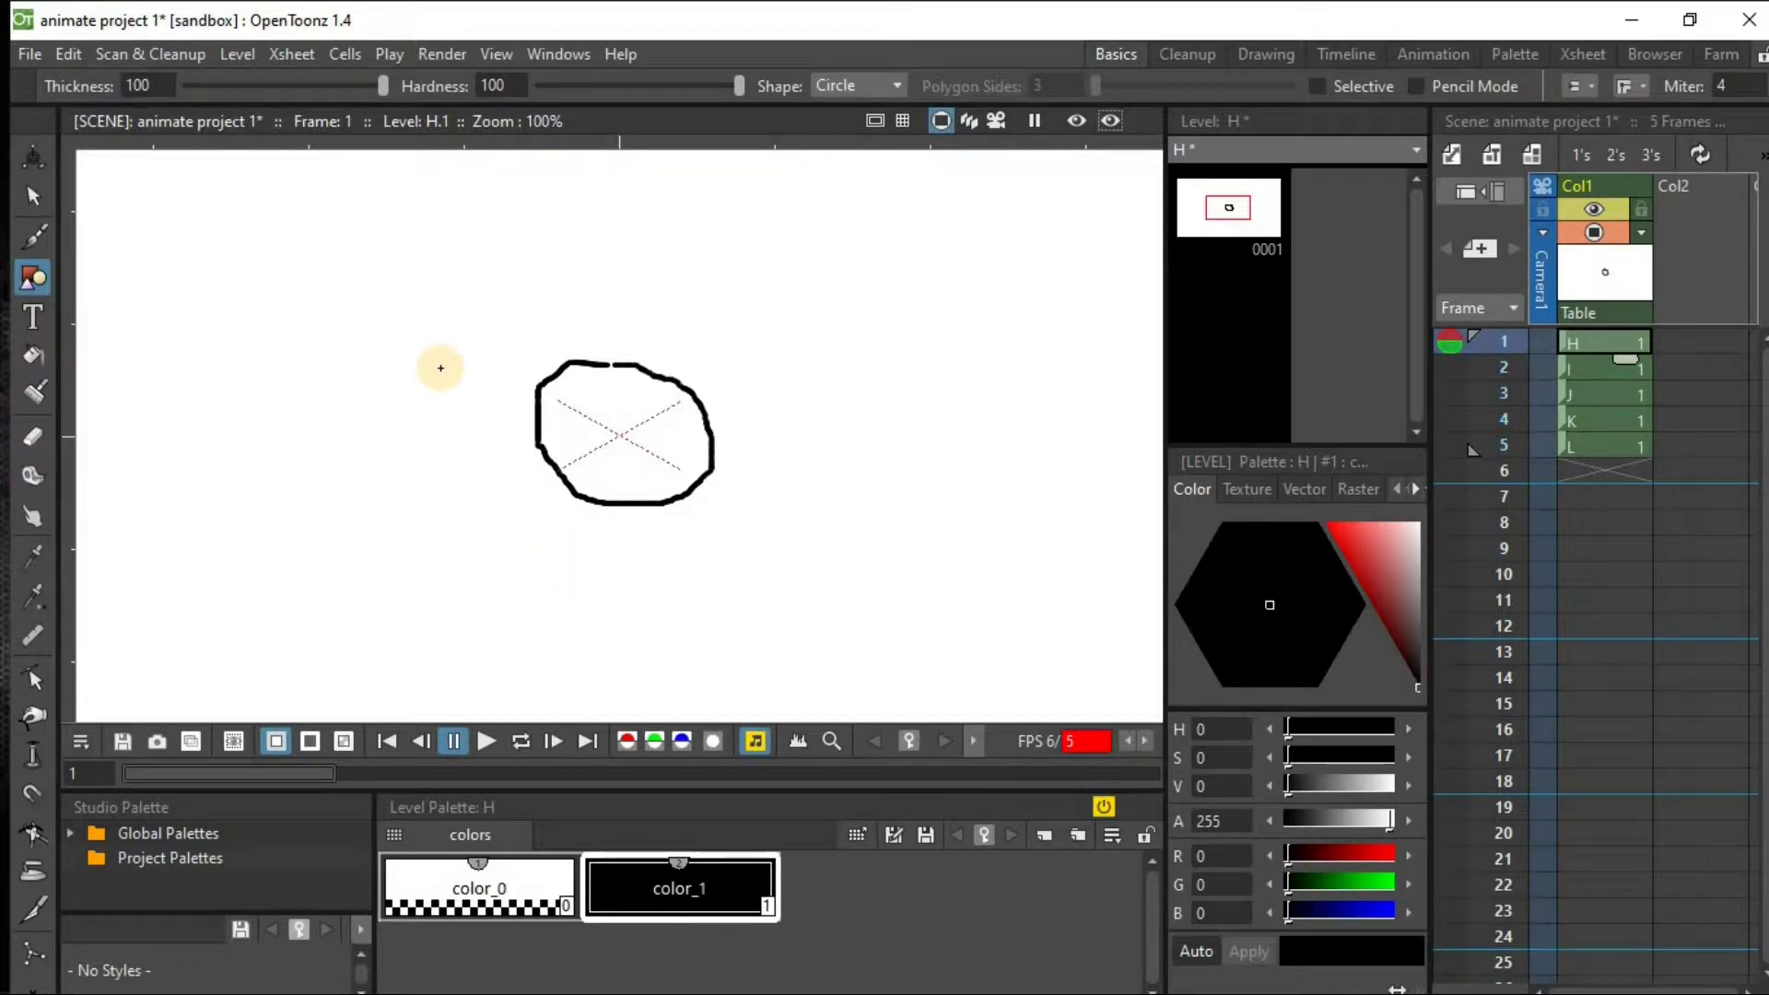
left_click(33, 57)
key("Right")
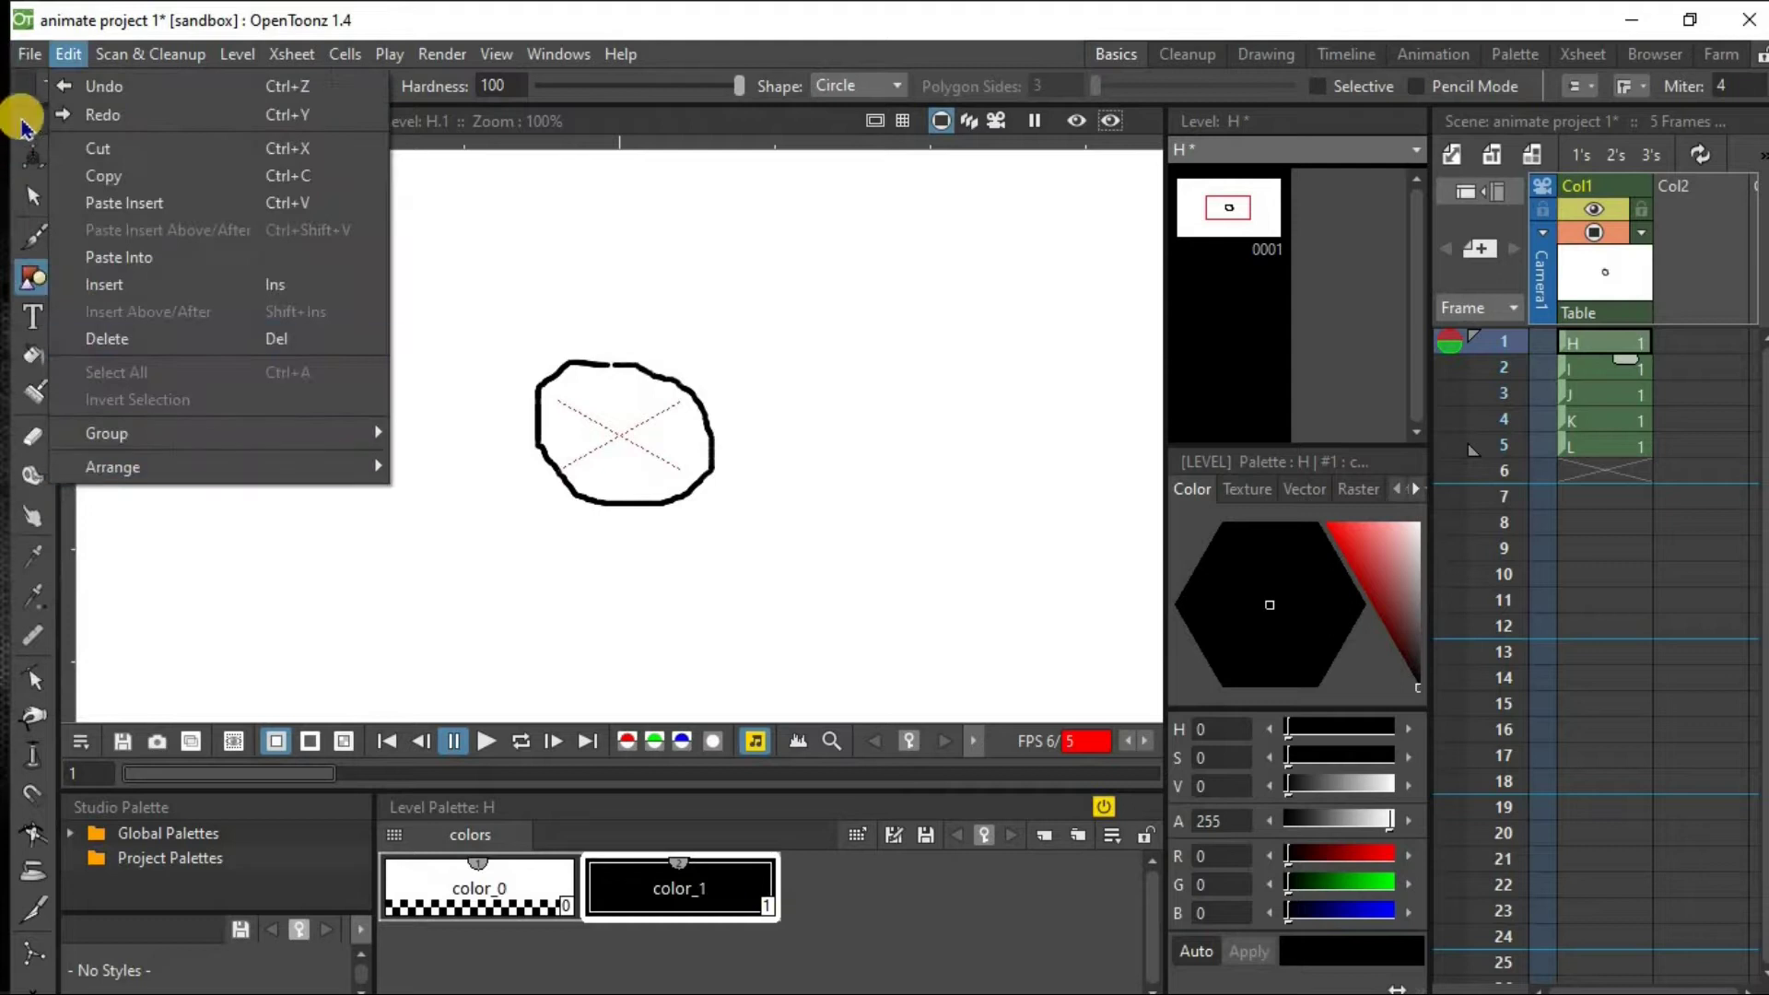
mouse_move(28, 54)
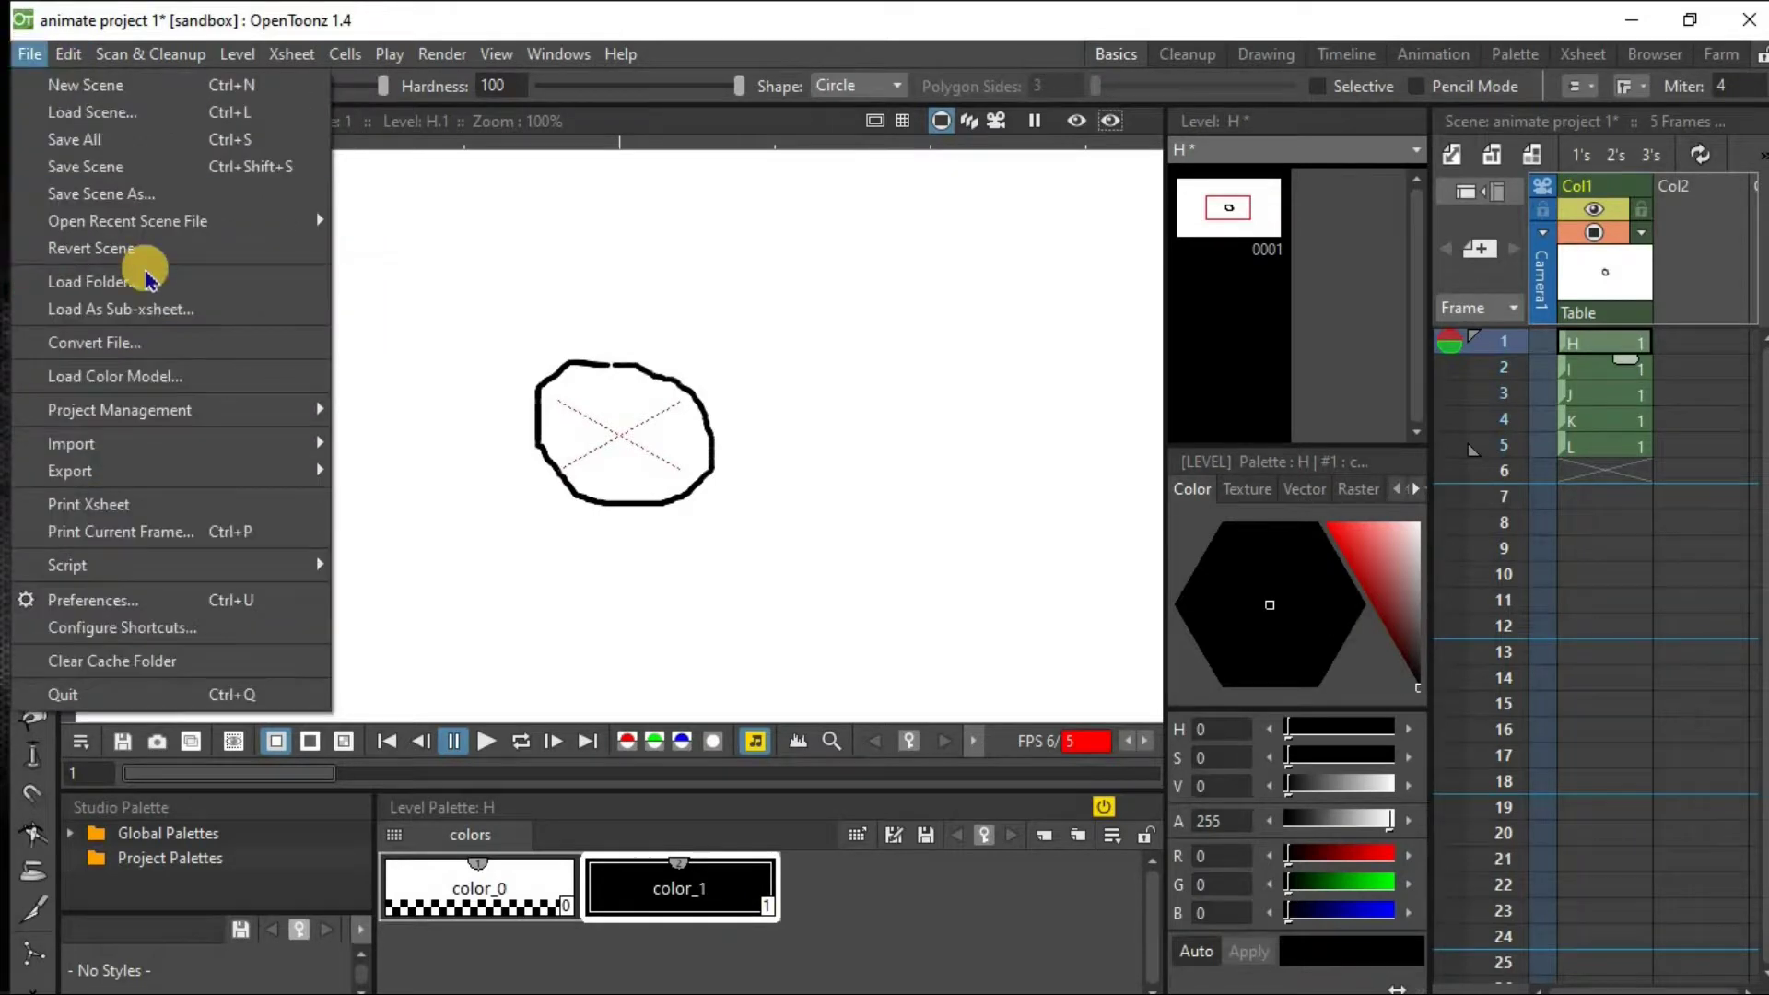
left_click(691, 329)
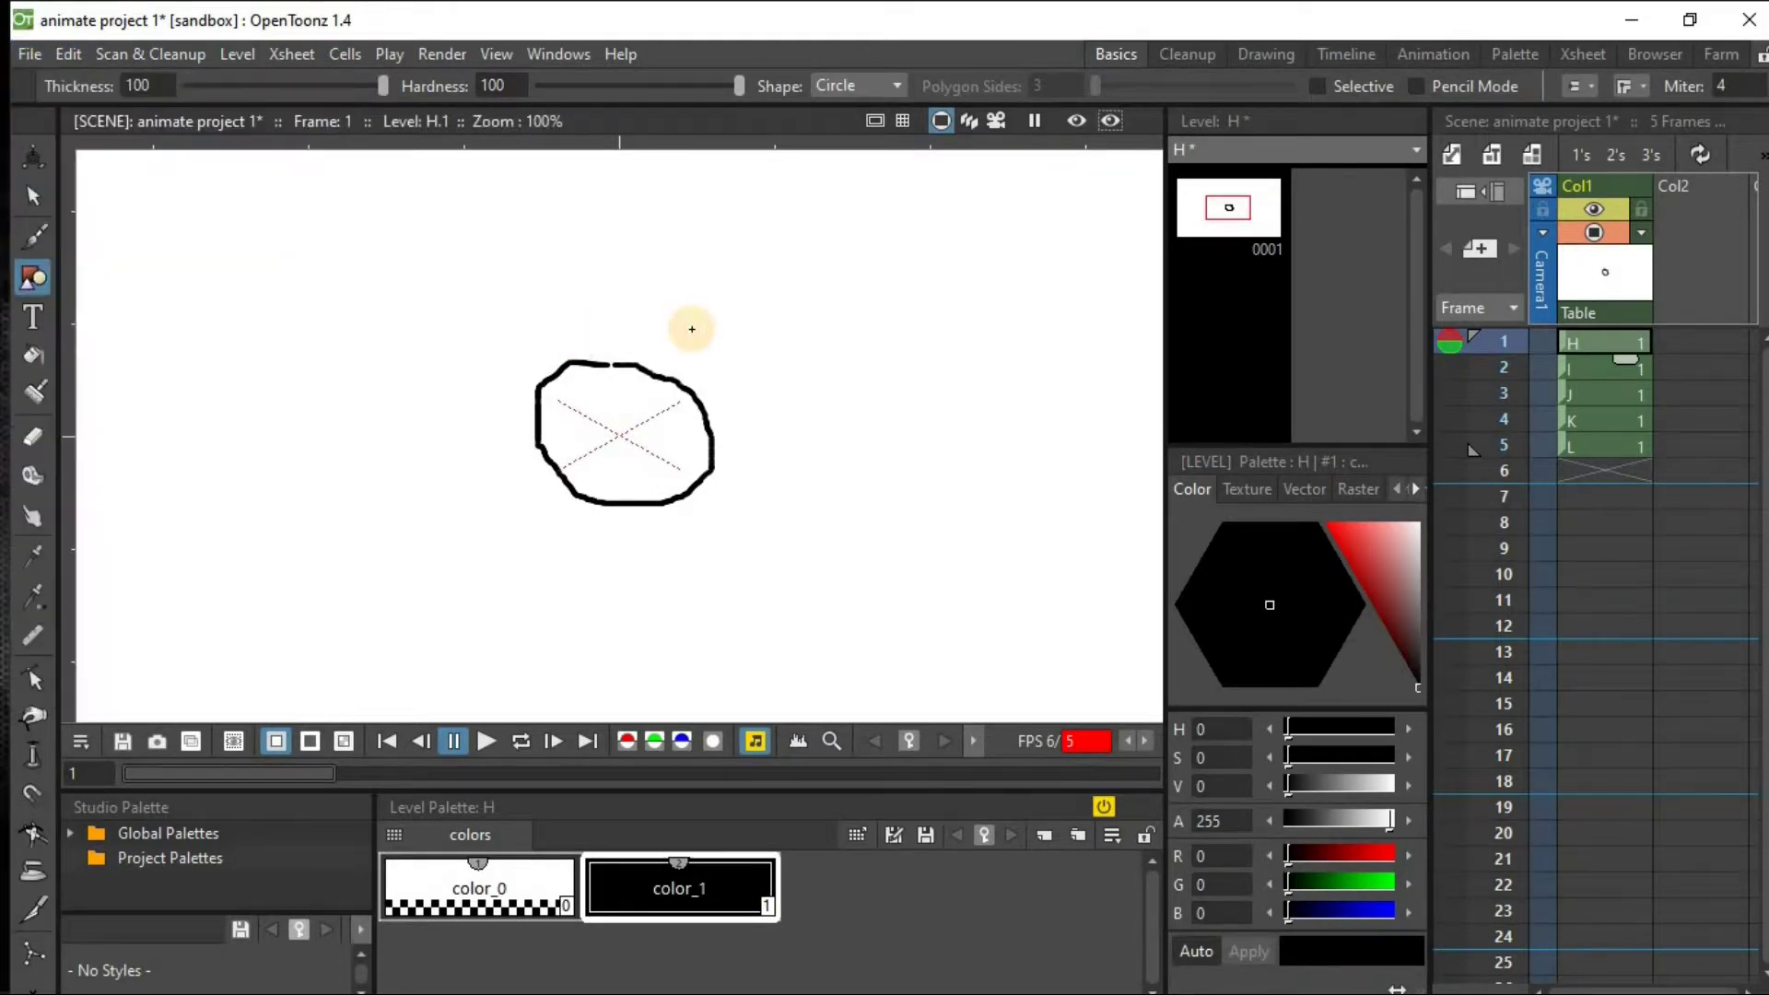